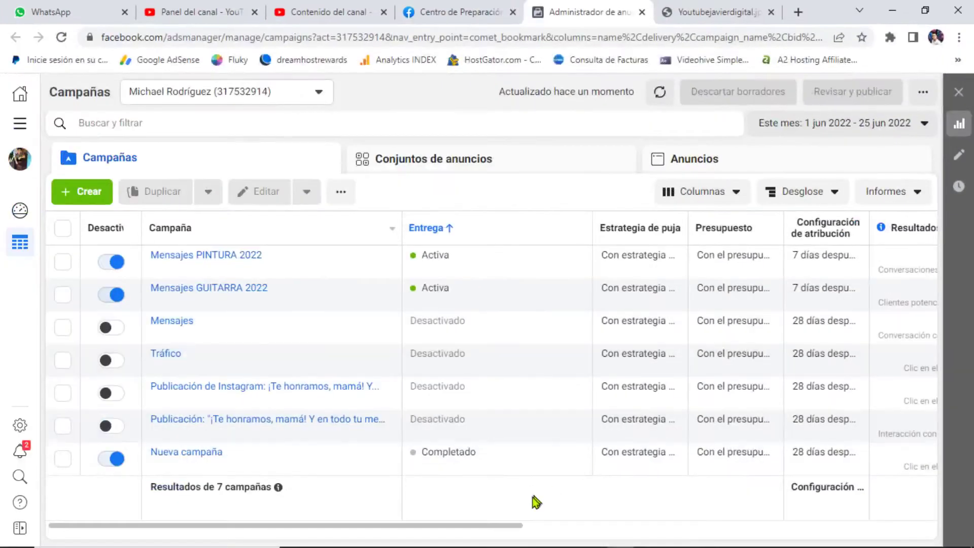
Examine the total amount spent, and the results and cost per result of the Mensajes PINTURA 2022 and Mensajes GUITARRA 2022 campaigns.
drag(505, 526, 822, 539)
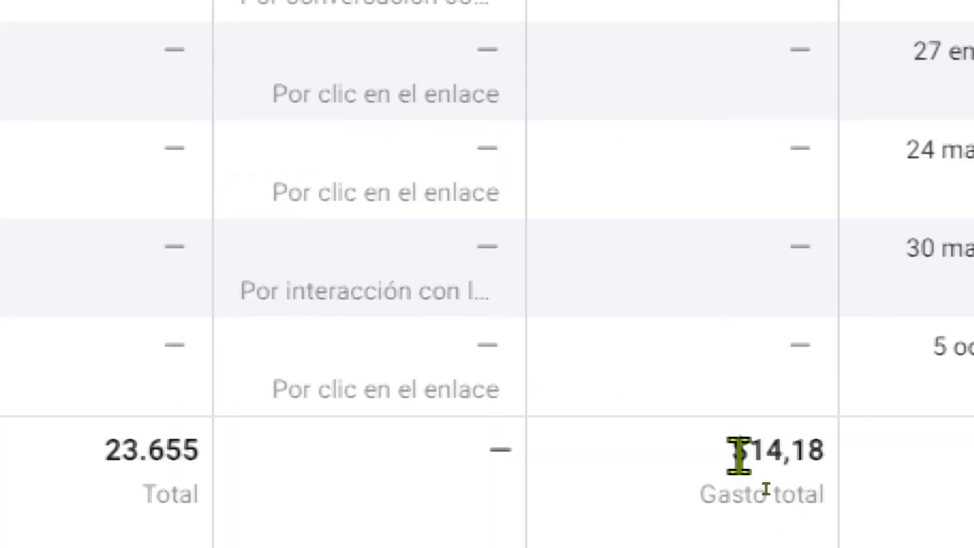
drag(733, 451, 818, 454)
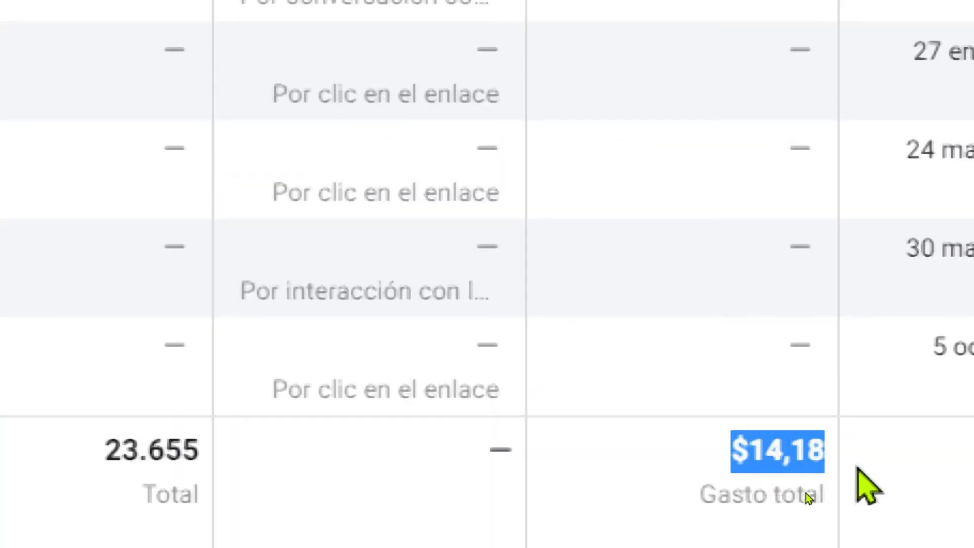
scroll(741, 76, up, 3)
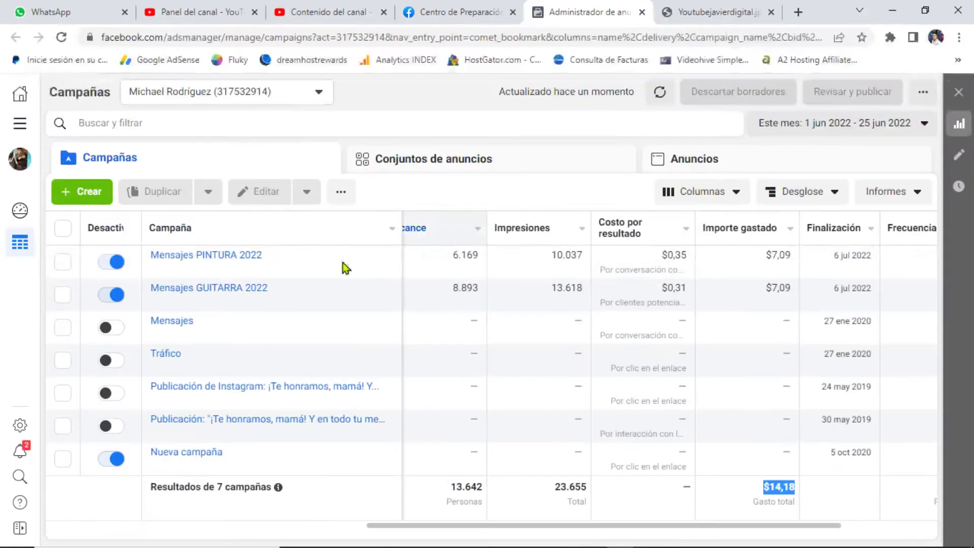
drag(521, 526, 442, 525)
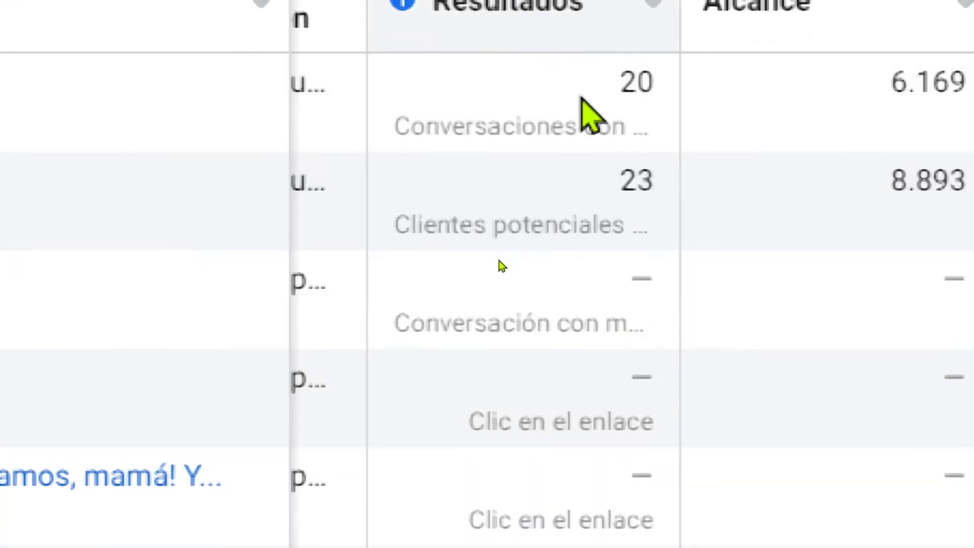
double_click(649, 182)
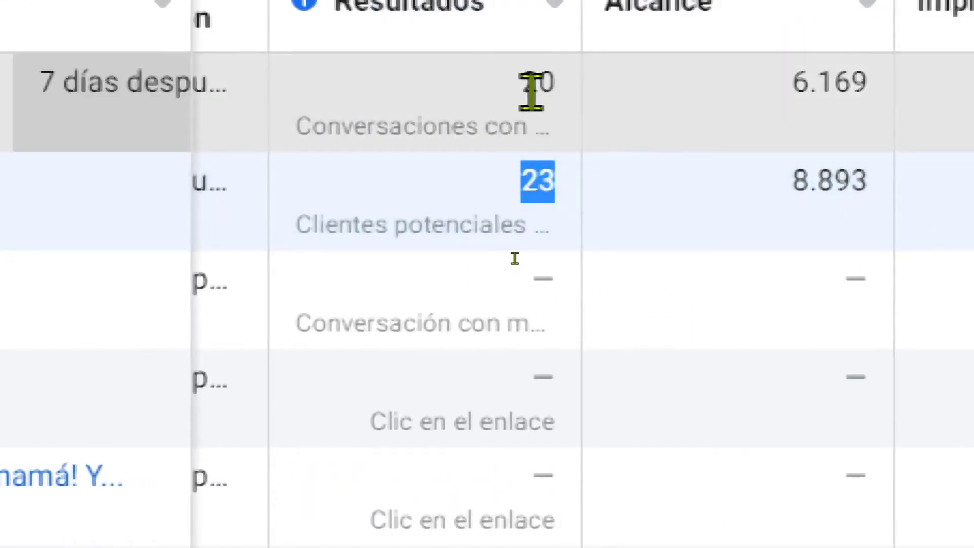
double_click(544, 84)
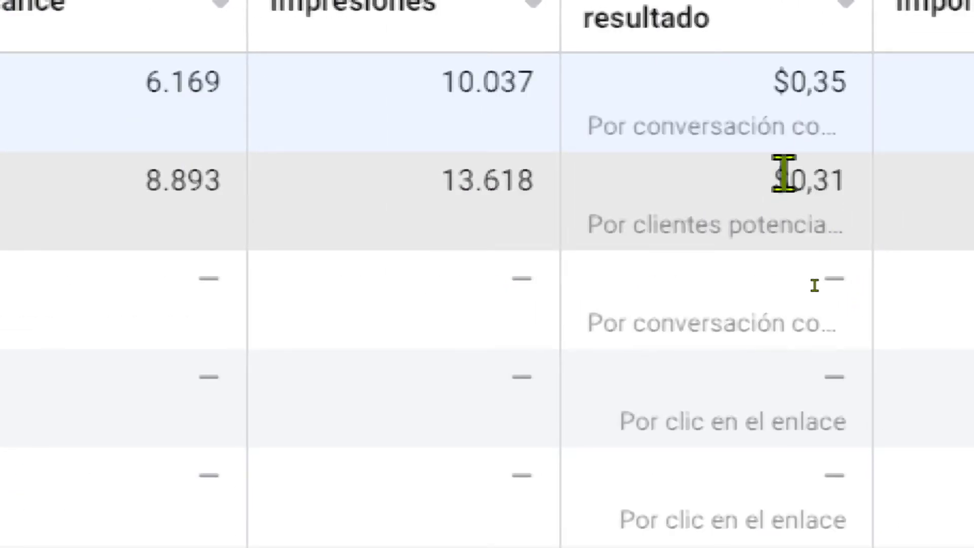
drag(776, 177, 827, 181)
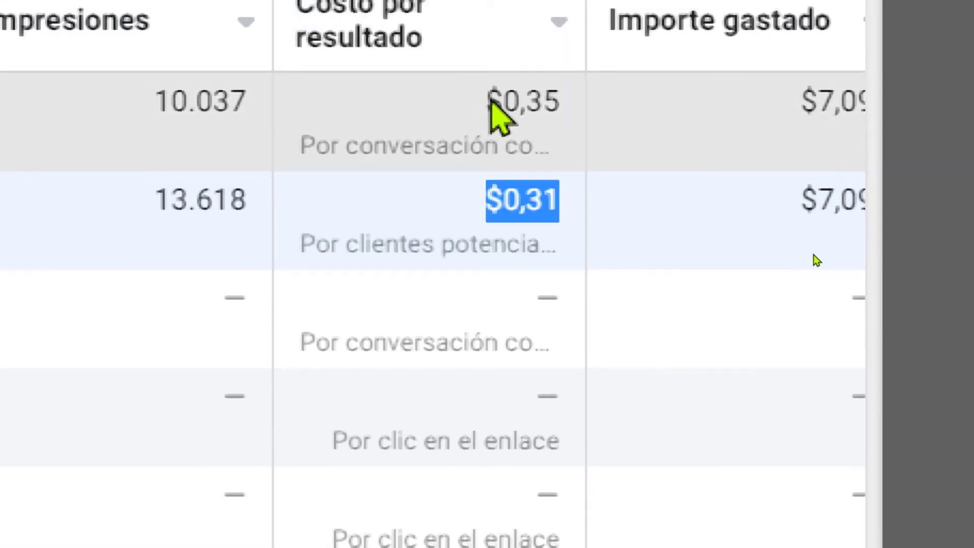
drag(489, 96, 563, 101)
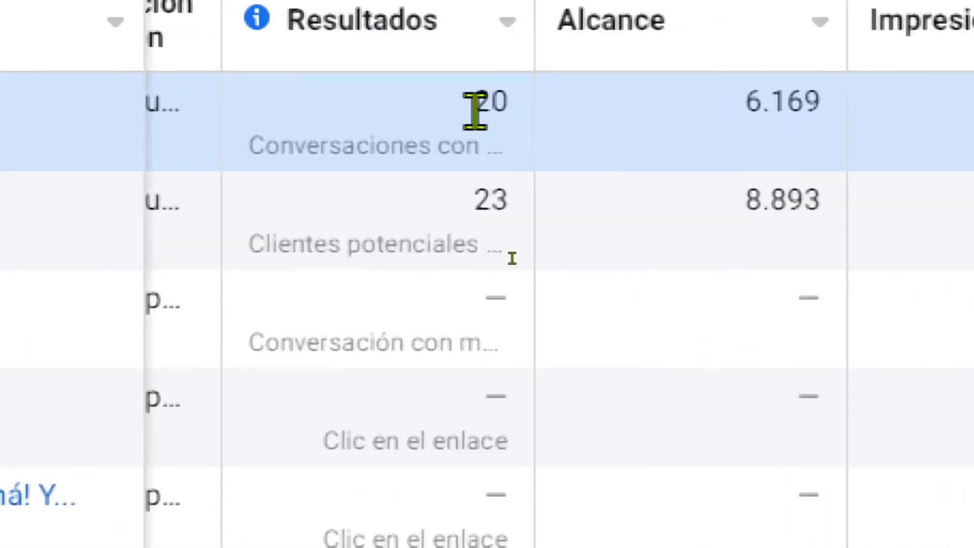
drag(474, 108, 504, 109)
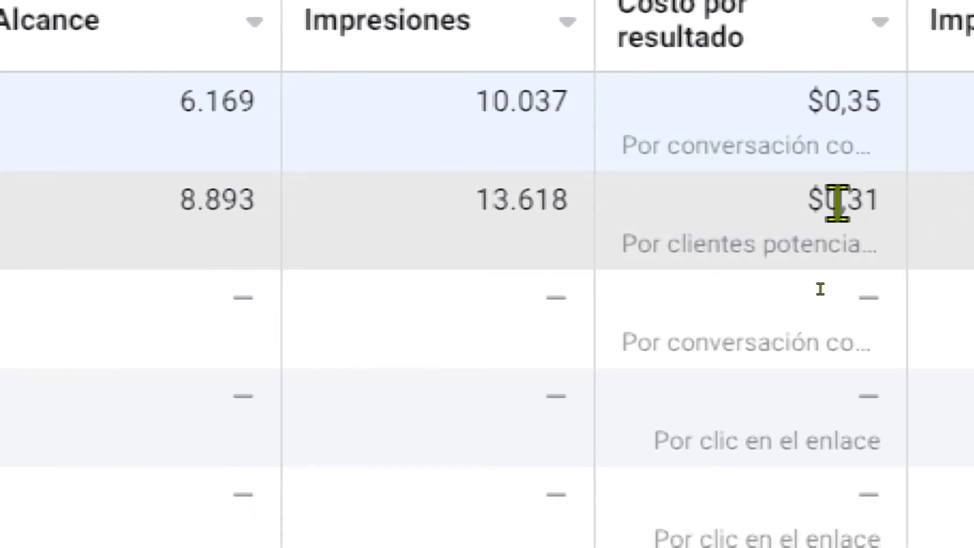
drag(809, 202, 881, 203)
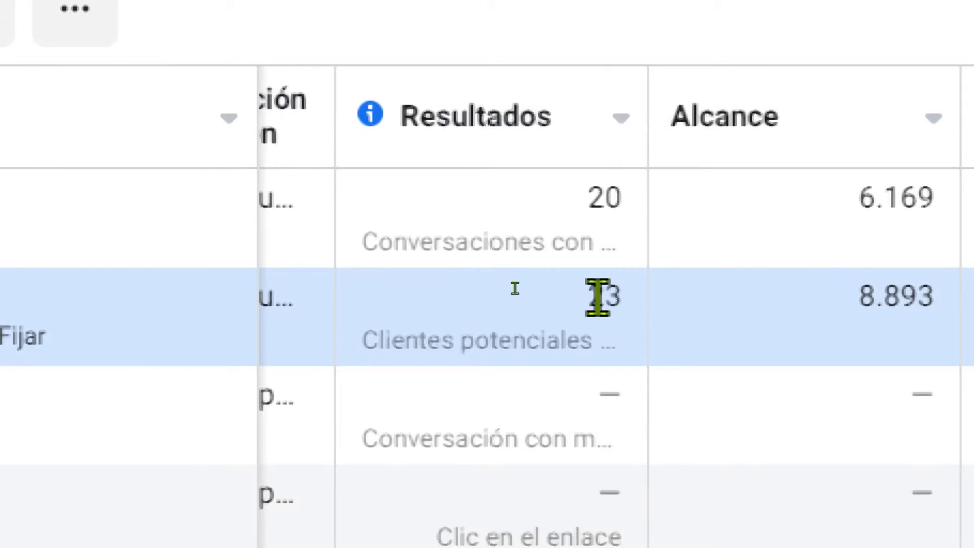
double_click(601, 298)
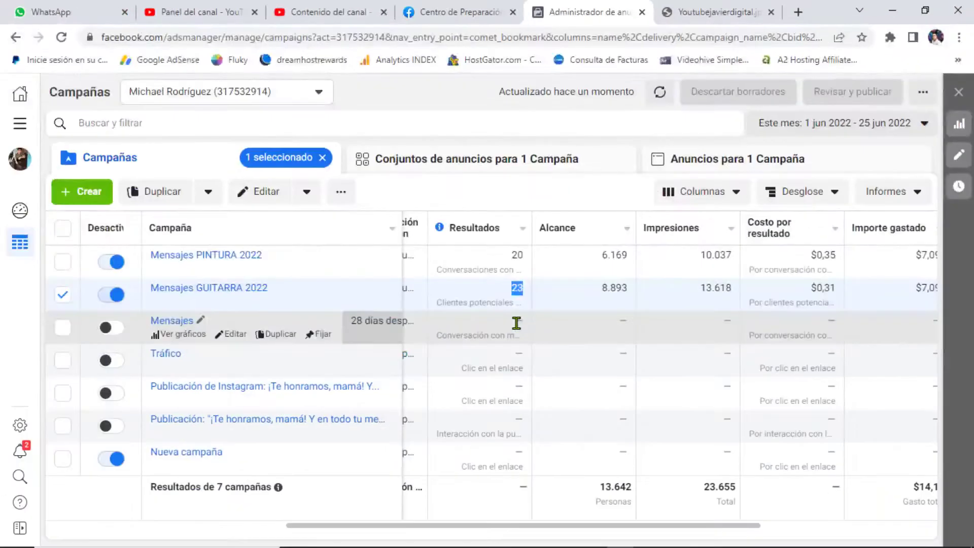
click(323, 157)
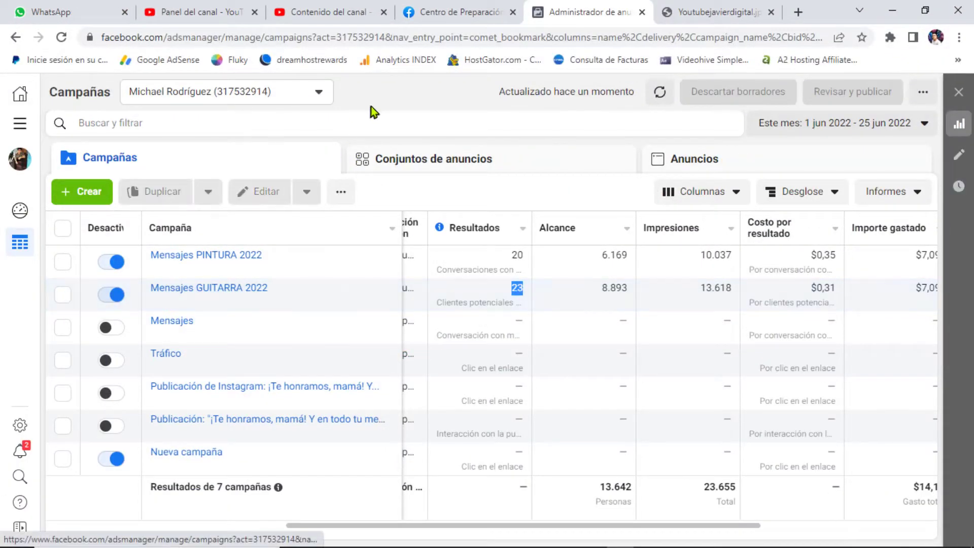
Go to the Facebook home page and expand its shortcut list to find Administrador de anuncios.
click(451, 11)
click(17, 96)
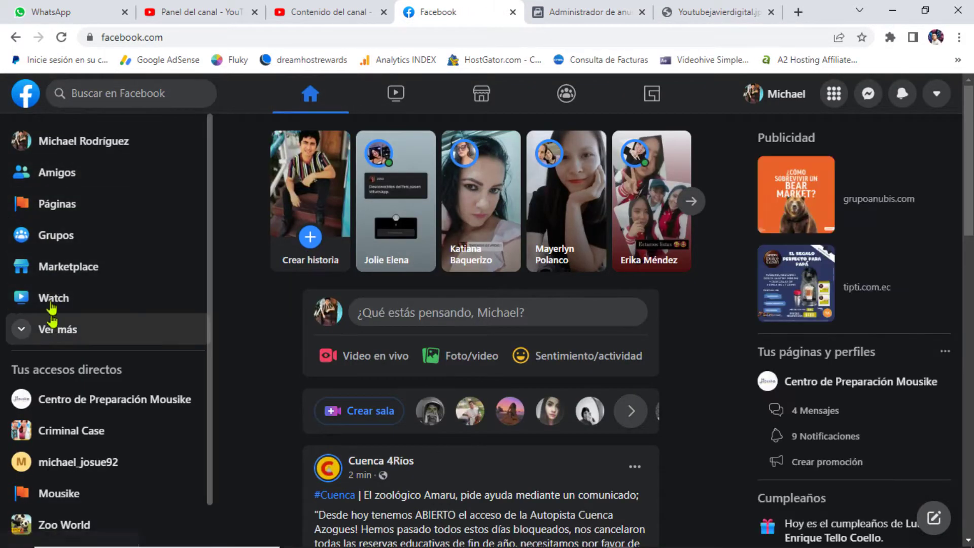
click(52, 324)
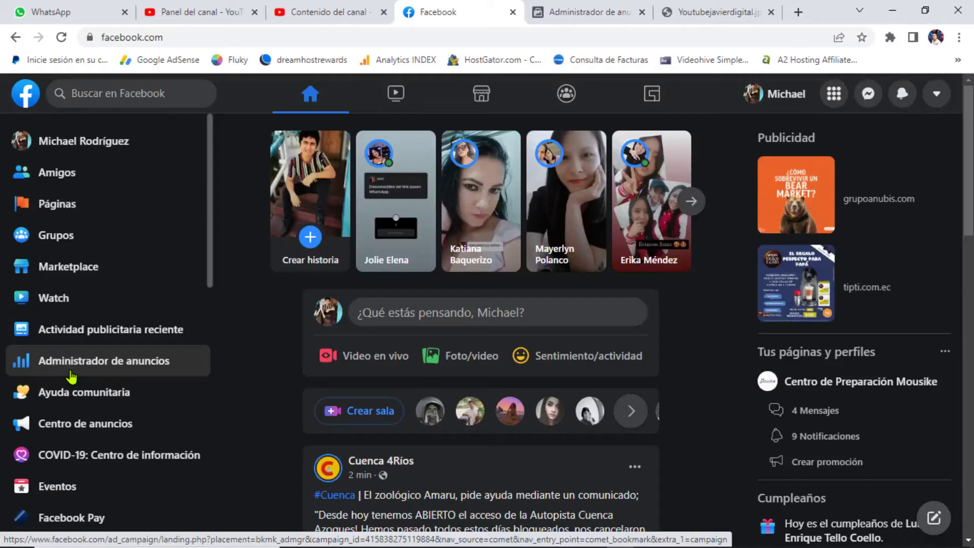
Return to the ads manager and create a new campaign with the Mensajes objective.
click(578, 11)
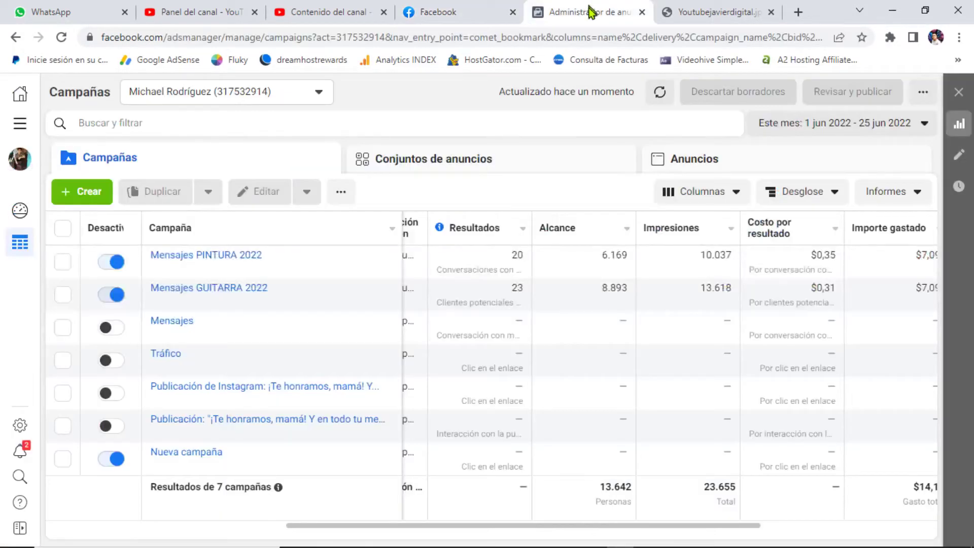
drag(474, 523, 150, 532)
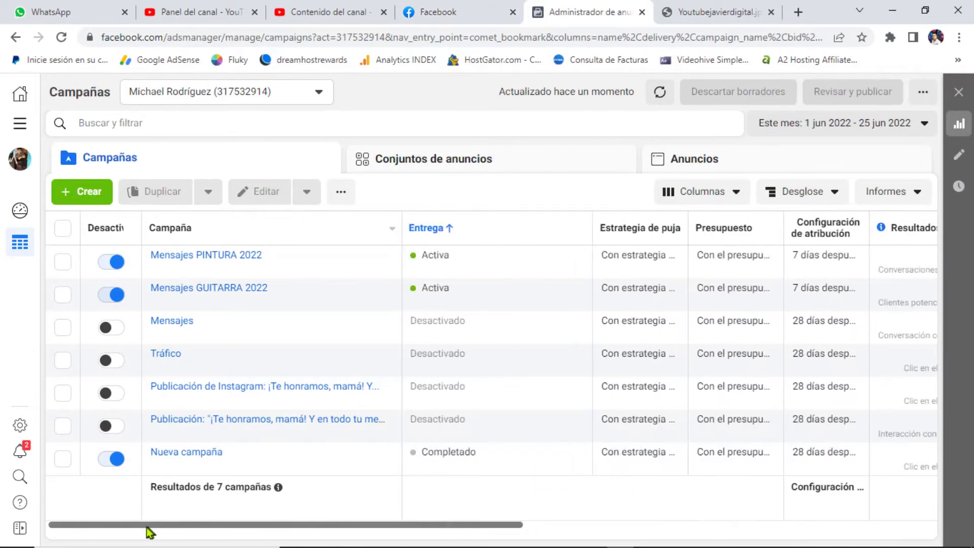
click(84, 191)
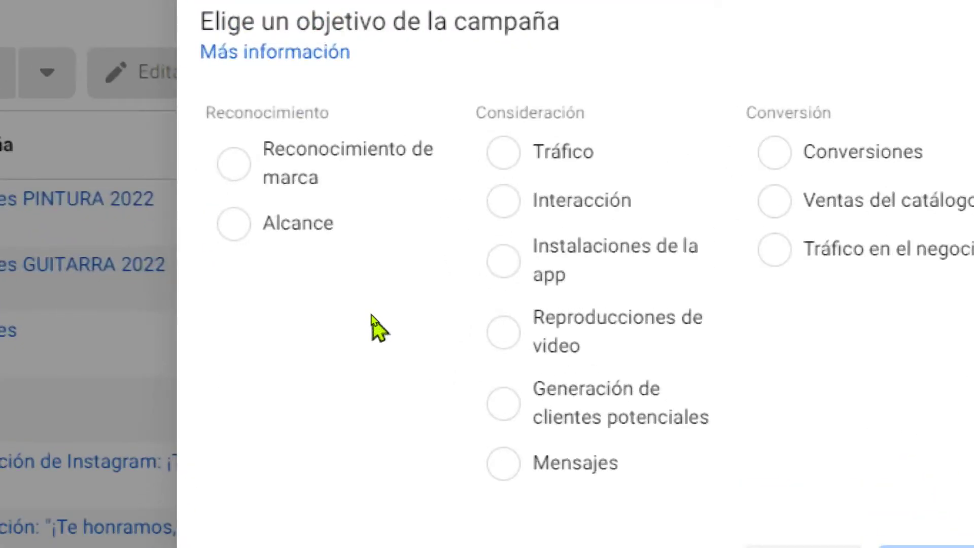
mouse_move(476, 337)
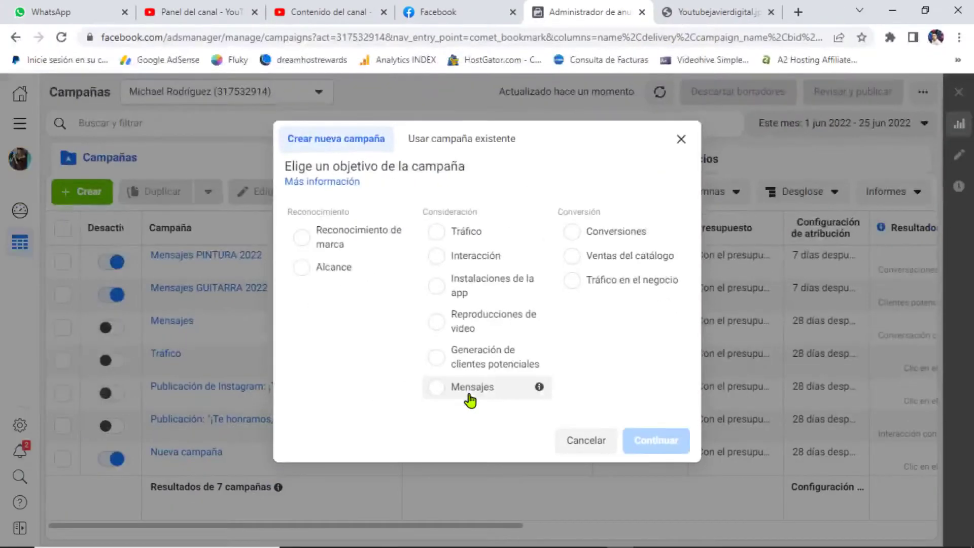
click(465, 396)
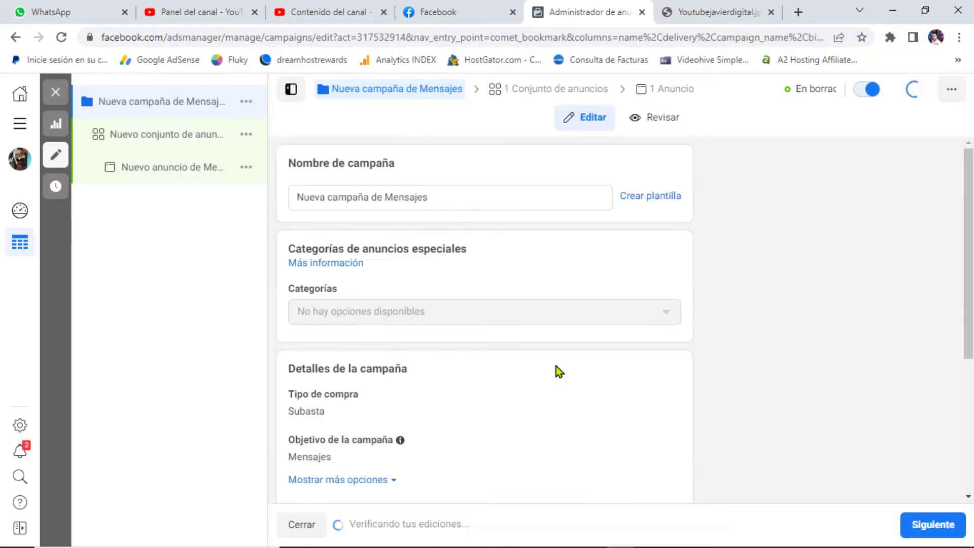
Name the campaign CURSO DE GUITARRA Y PIANO and dismiss the recommendation about conversion campaigns.
click(427, 198)
drag(427, 198, 283, 197)
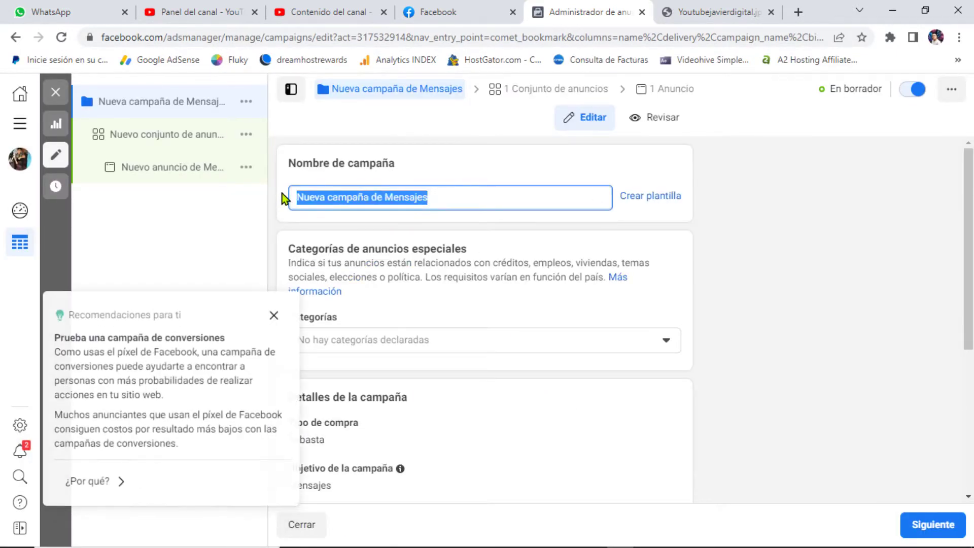
text(CU)
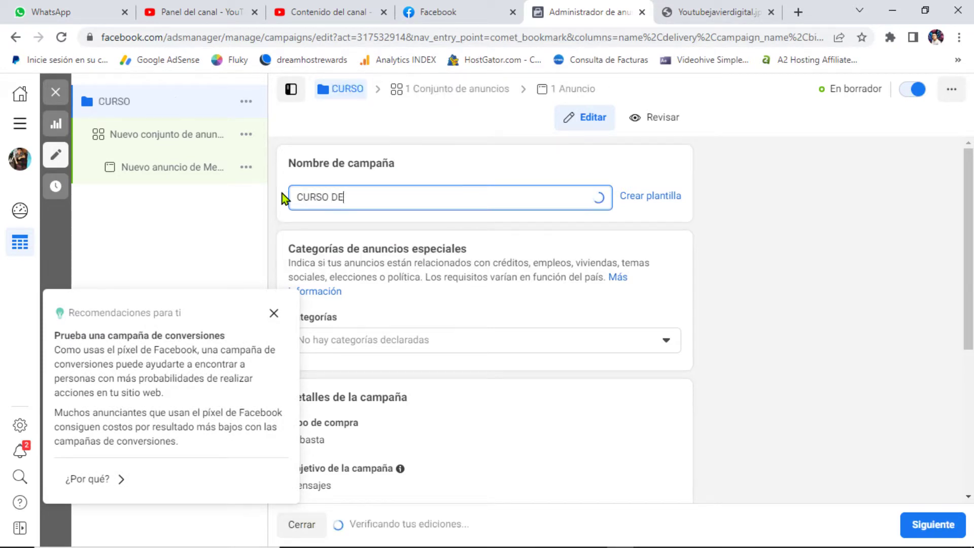
text(RSO DE GUI)
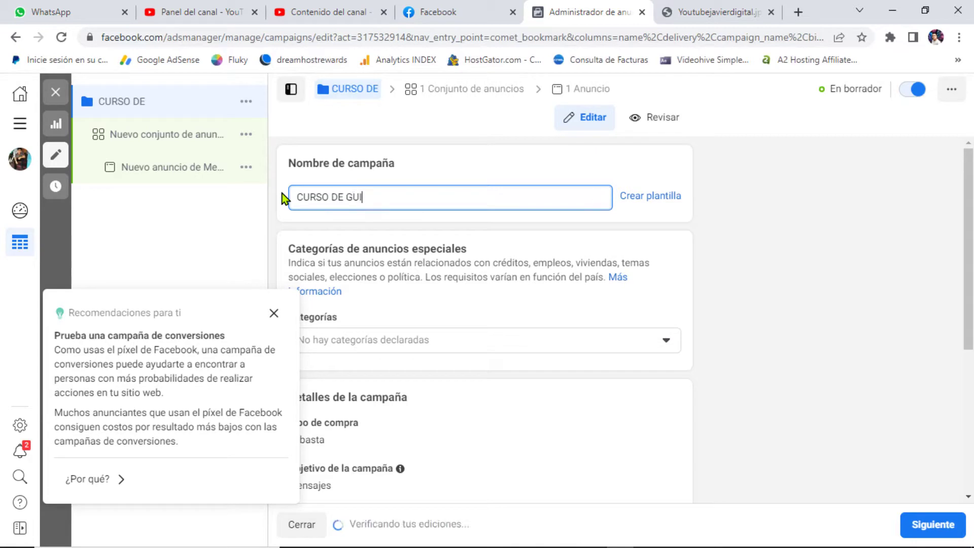
text(TARRA Y PIANO)
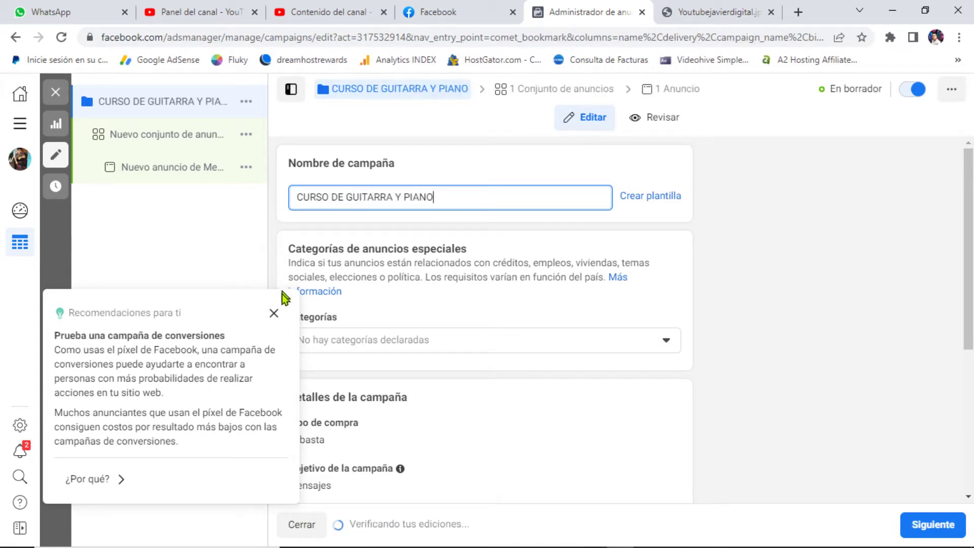
click(274, 313)
Copy the campaign name, continue to the ad set, and rename the ad set CURSO DE GUITARRA Y PIANO.
drag(450, 205, 270, 198)
key(ctrl+c)
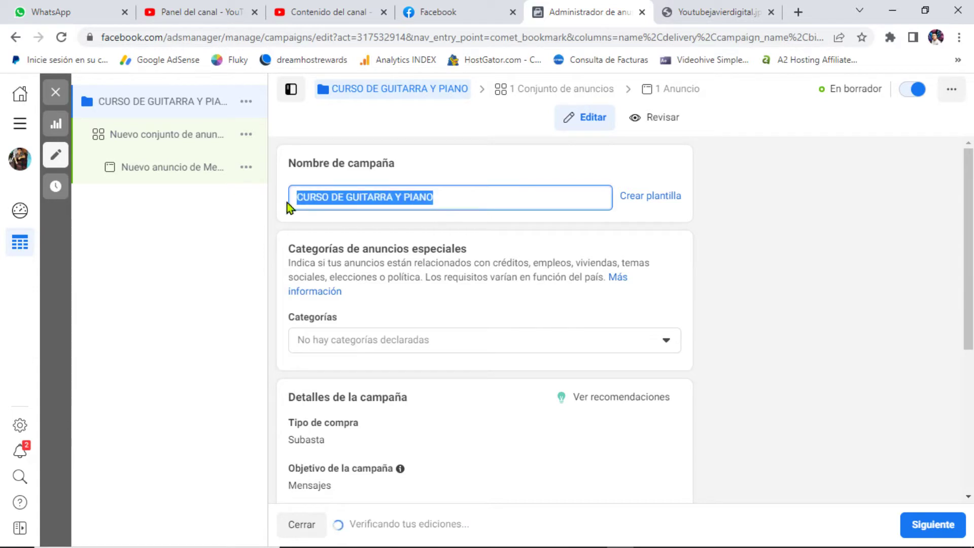
scroll(767, 393, down, 5)
click(934, 525)
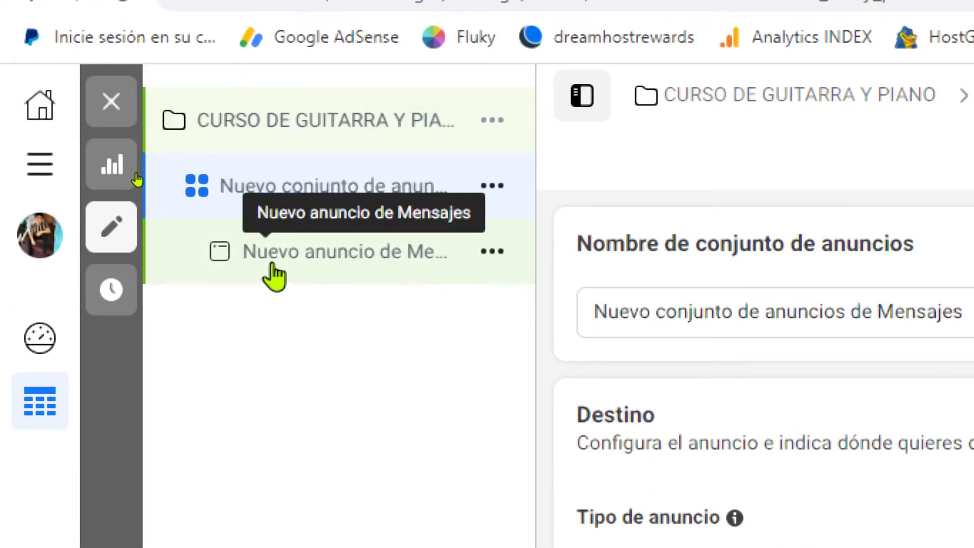
drag(969, 327, 861, 327)
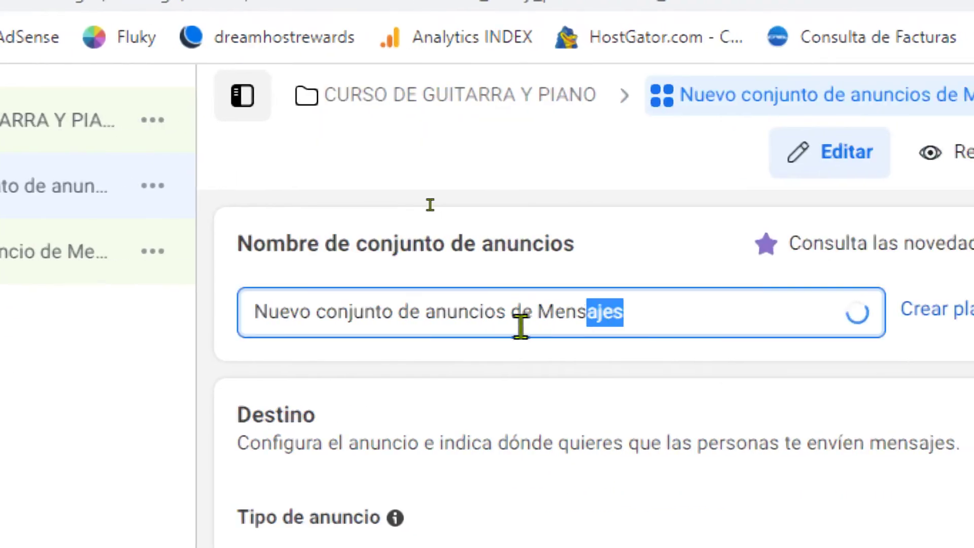
drag(521, 328, 251, 333)
key(ctrl+v)
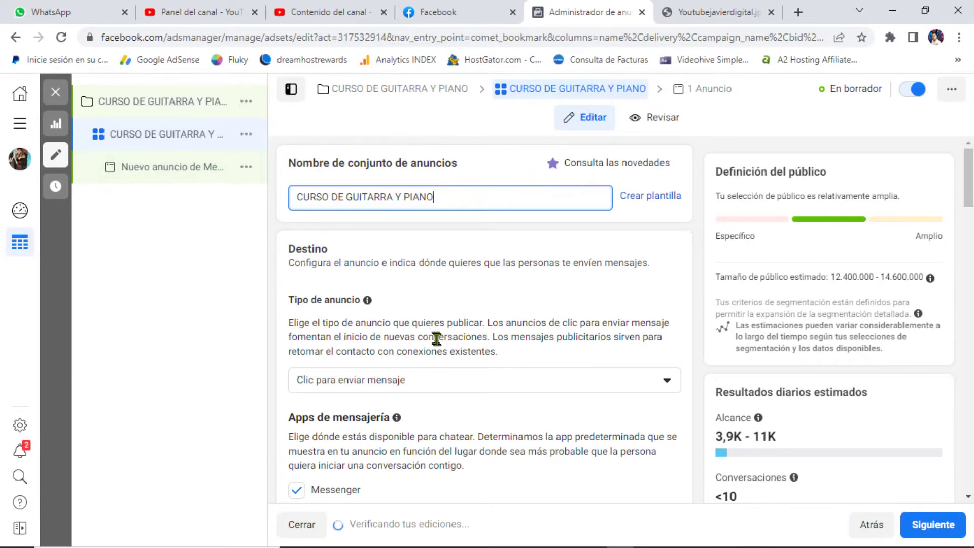
Restrict the ad set's messaging apps to Messenger, leaving WhatsApp and Instagram unselected.
scroll(556, 355, down, 4)
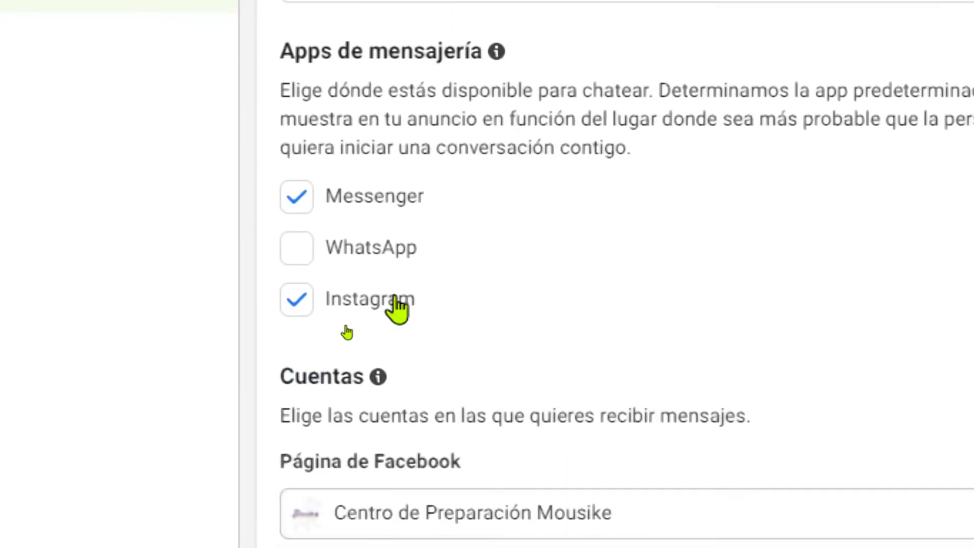
click(309, 258)
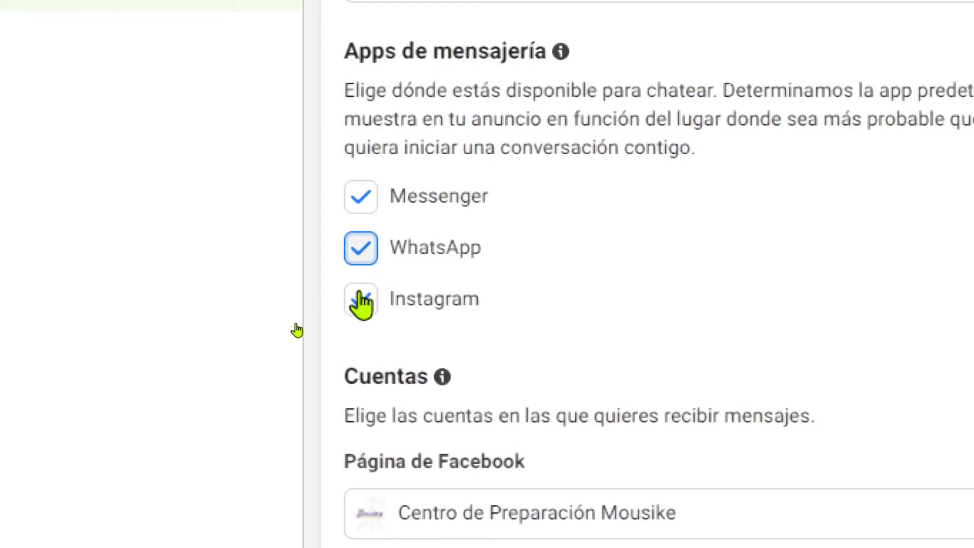
key(space)
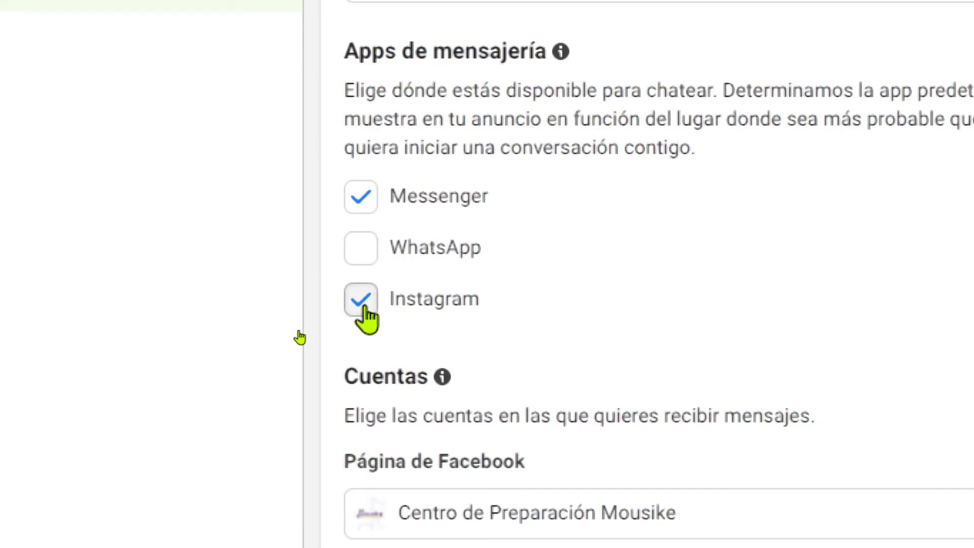
click(363, 307)
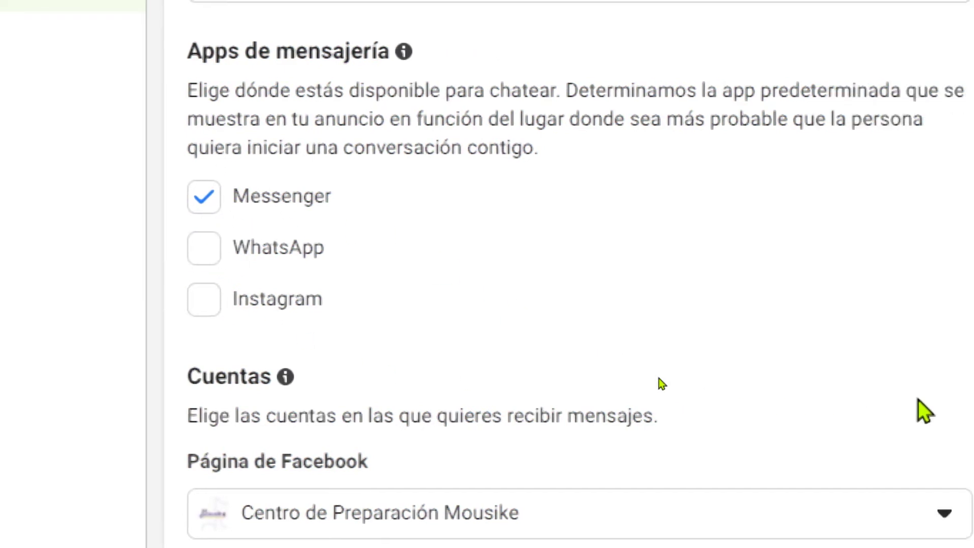
Review the Facebook page chosen to receive messages, and the ad set's budget and schedule settings.
scroll(654, 399, down, 5)
scroll(685, 414, up, 3)
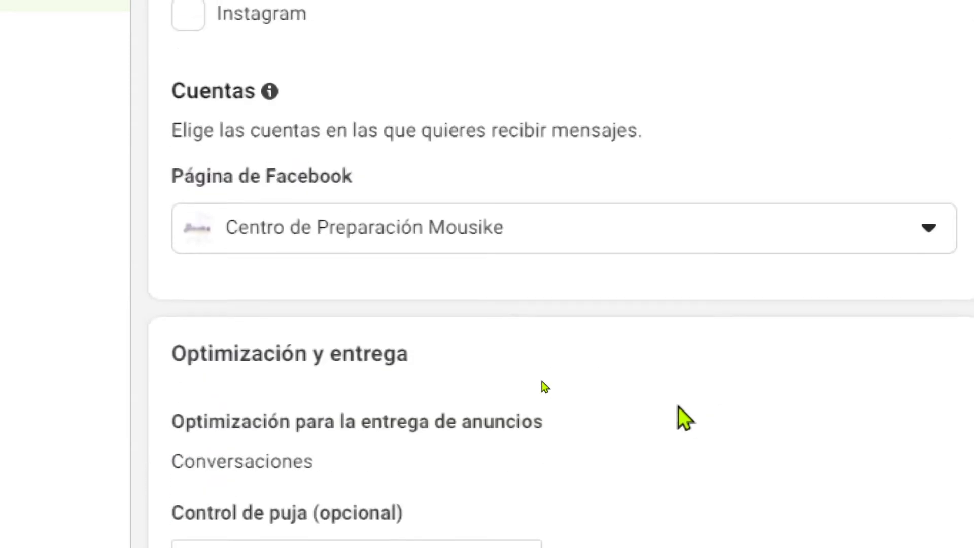
click(337, 224)
click(157, 177)
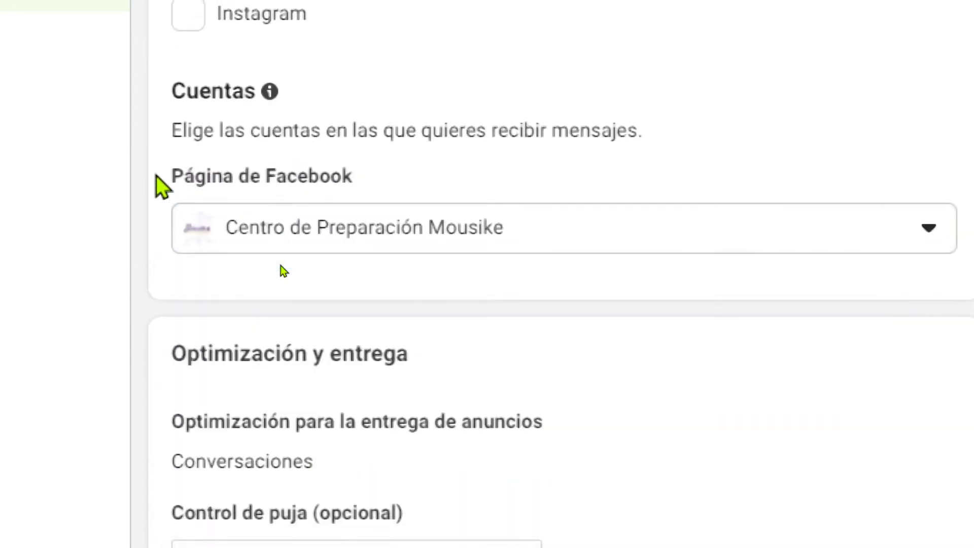
scroll(155, 364, down, 5)
scroll(154, 363, up, 2)
scroll(154, 364, down, 5)
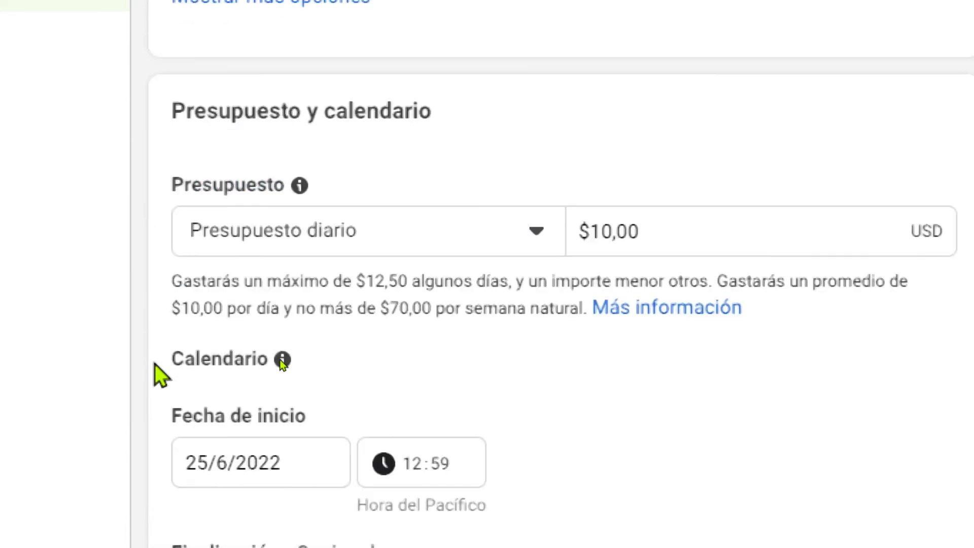
drag(170, 182, 309, 184)
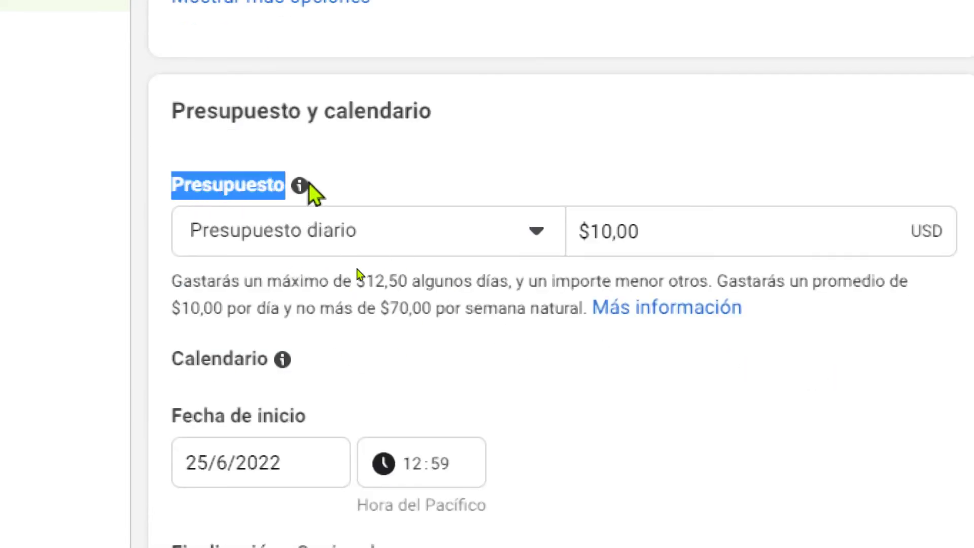
Set the ad set's daily budget to 3 USD.
click(580, 235)
key(ctrl+a)
text(3)
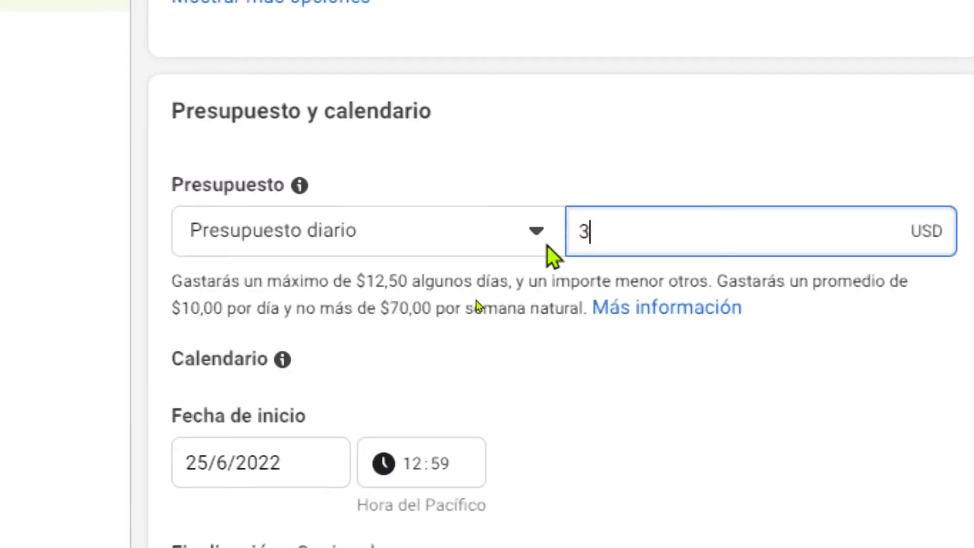
click(560, 133)
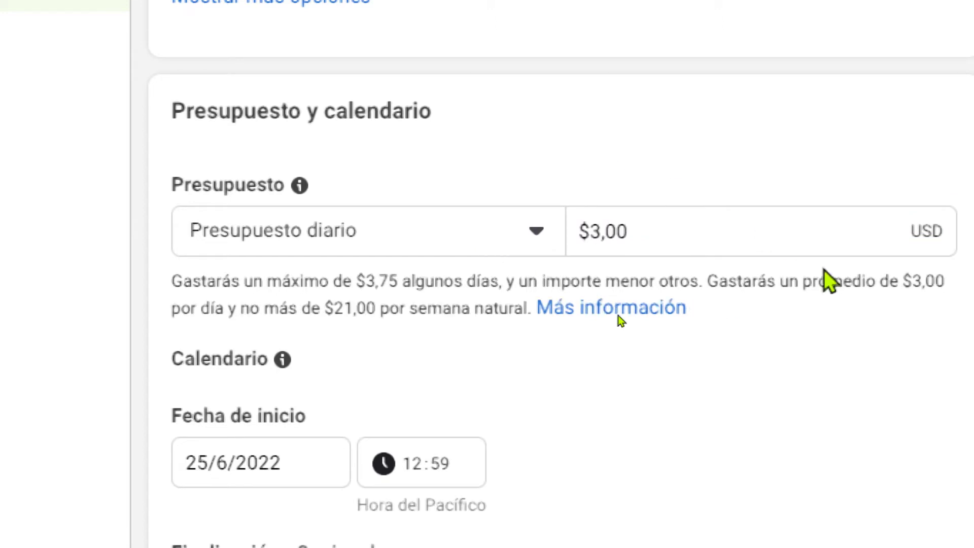
Enable an end date for the ad set's schedule, choose 30/6/2022, and recheck the daily budget.
scroll(484, 387, down, 1)
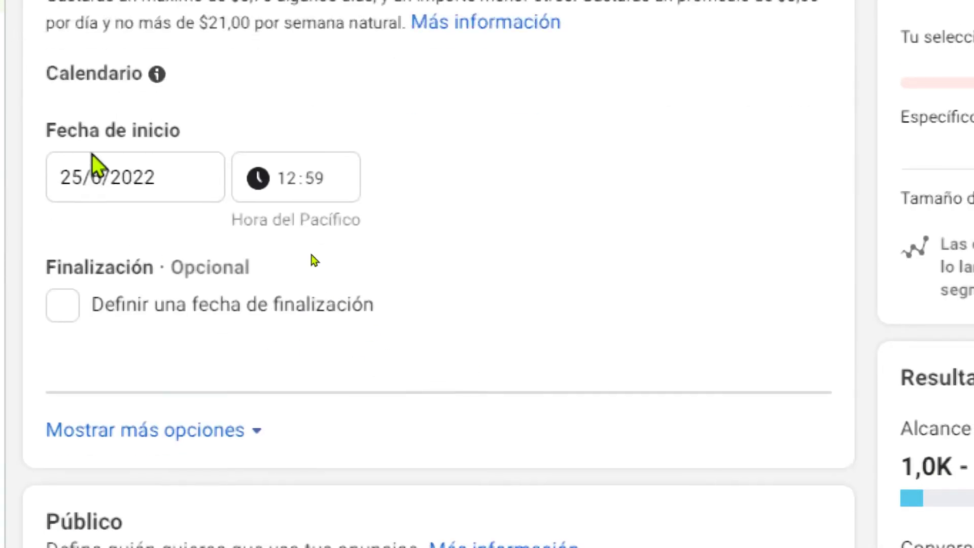
click(63, 315)
click(157, 364)
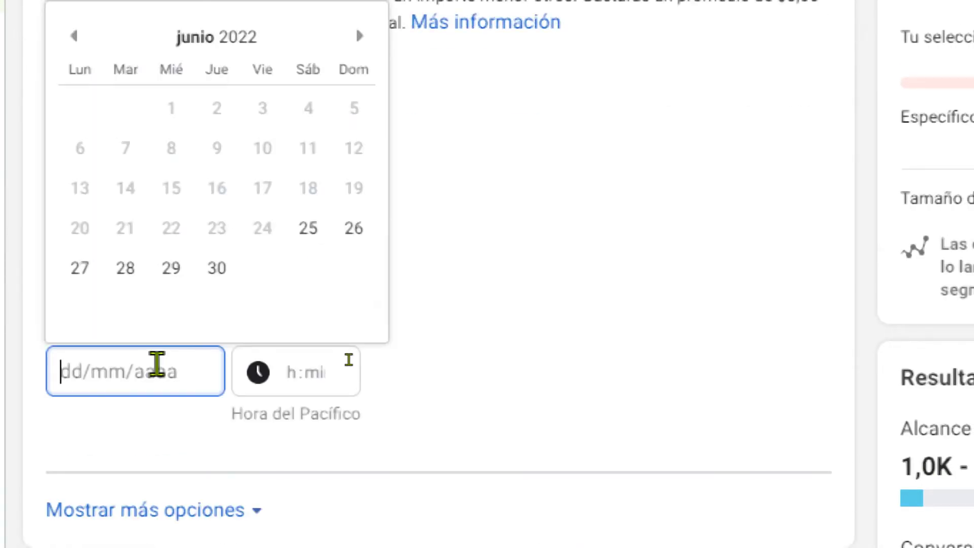
click(227, 277)
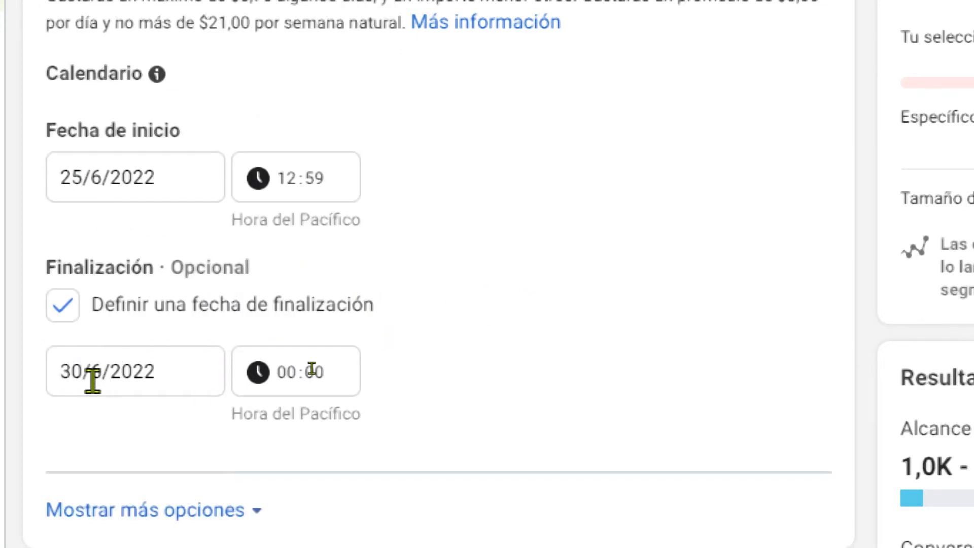
scroll(93, 380, up, 5)
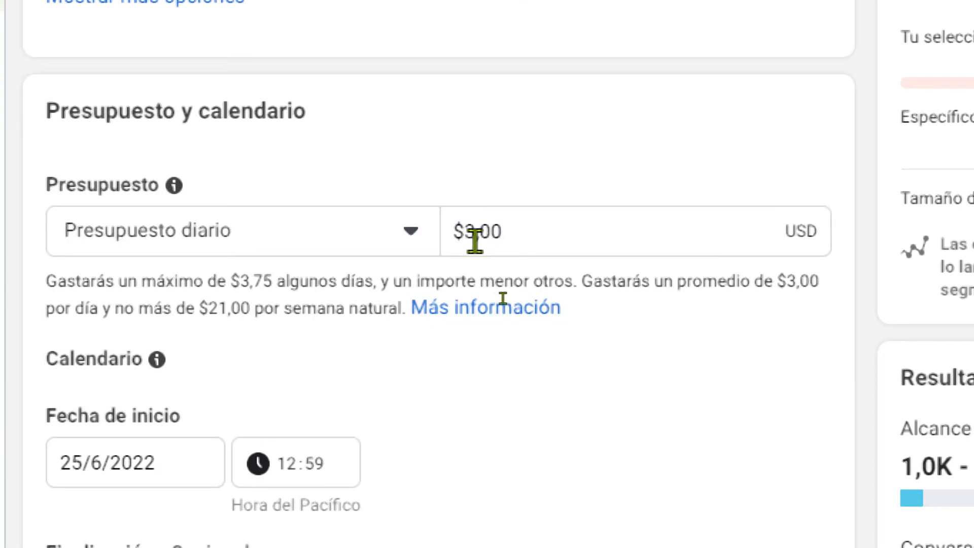
click(457, 236)
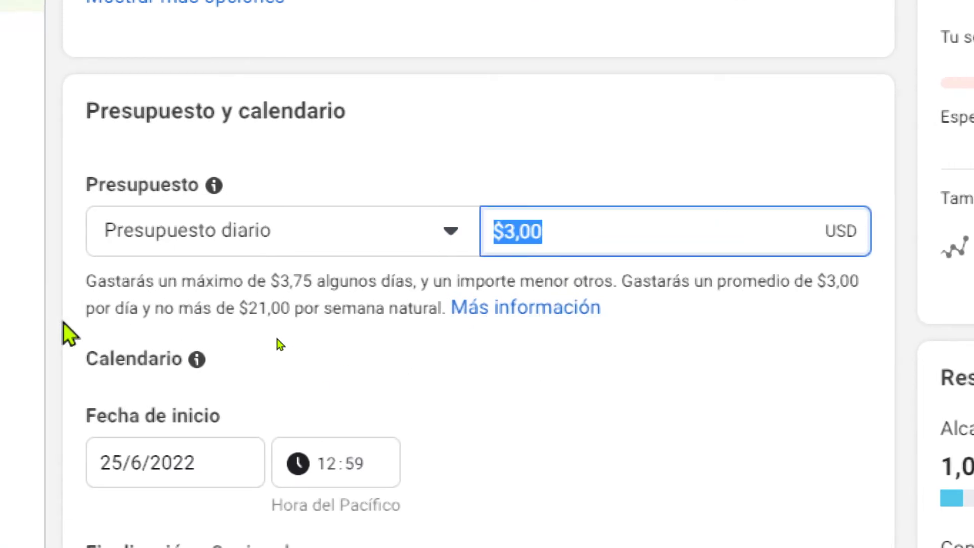
click(36, 341)
Search the audience locations for "mexi" and include Ciudad de México, Distrito Federal.
scroll(71, 332, down, 13)
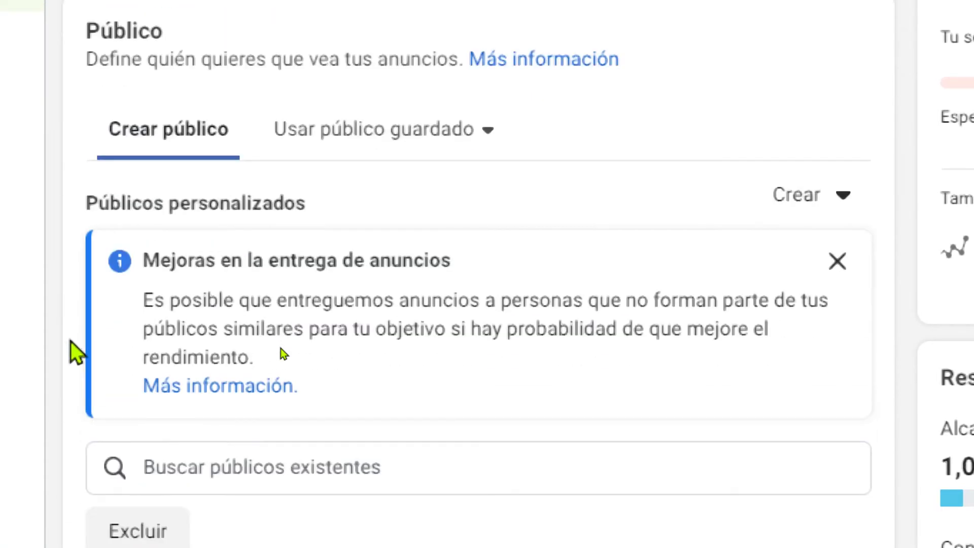
scroll(71, 330, down, 8)
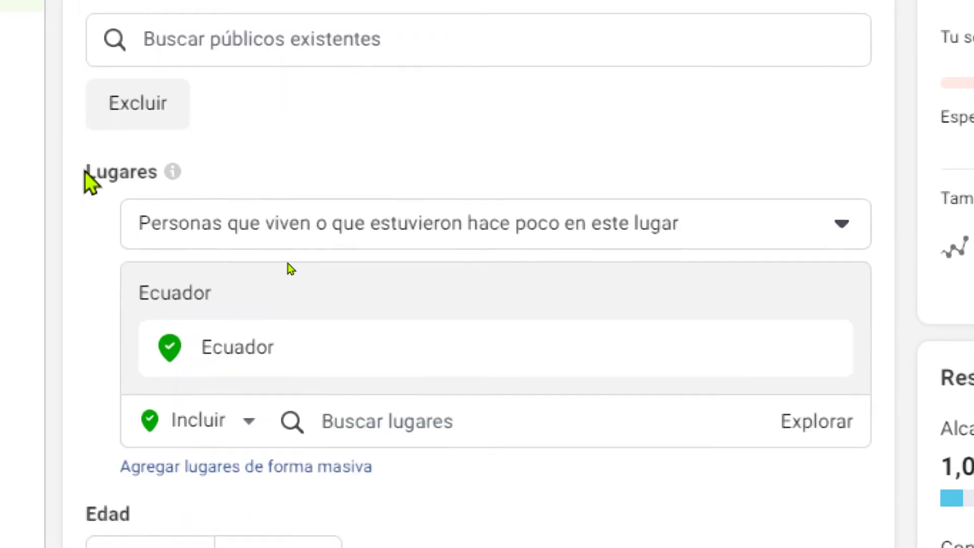
drag(84, 174, 159, 179)
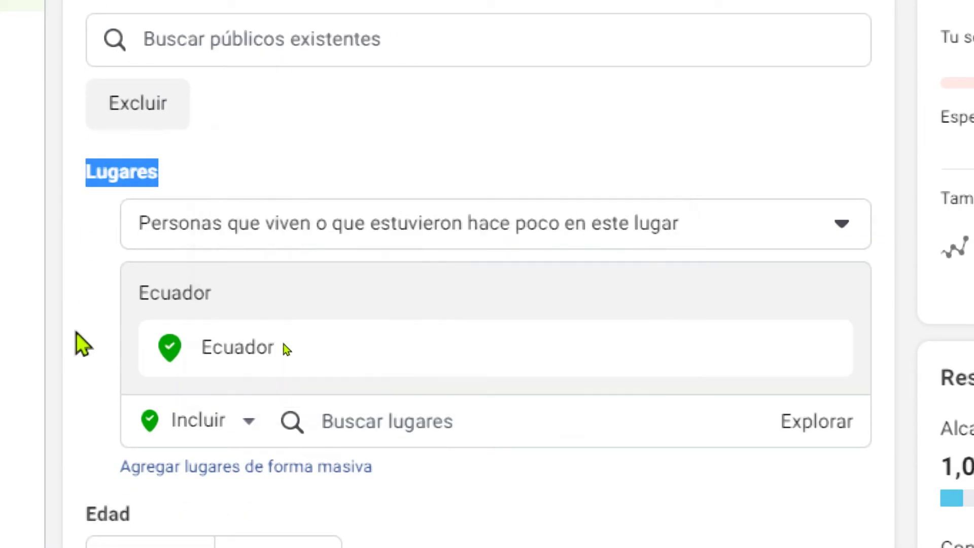
scroll(80, 341, down, 3)
click(407, 288)
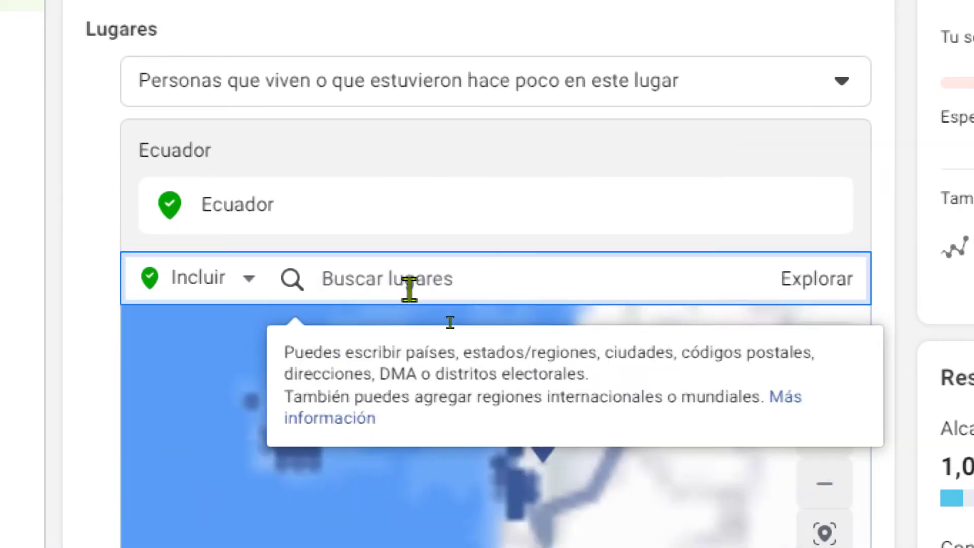
text(mexi)
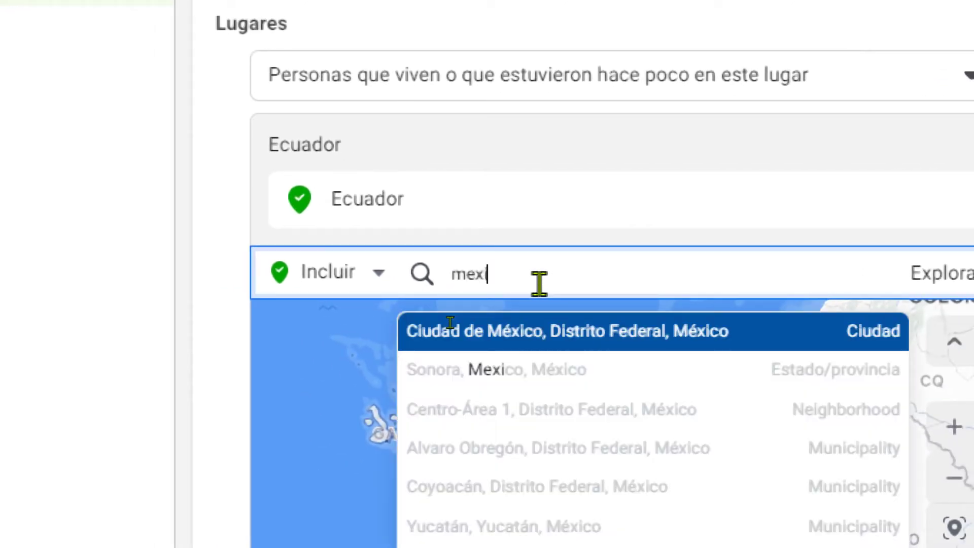
click(552, 349)
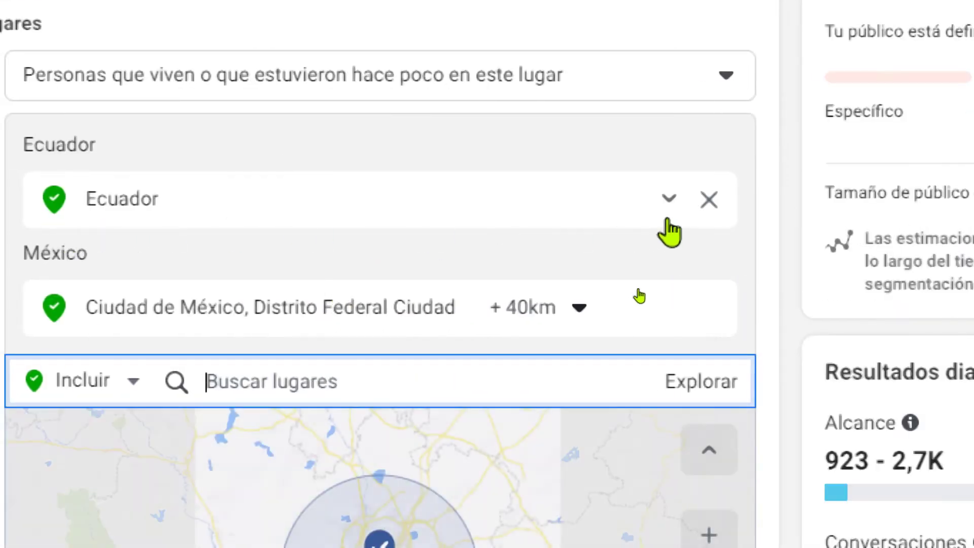
Check the targeted areas on the map and remove Ecuador from the included locations.
scroll(274, 343, down, 5)
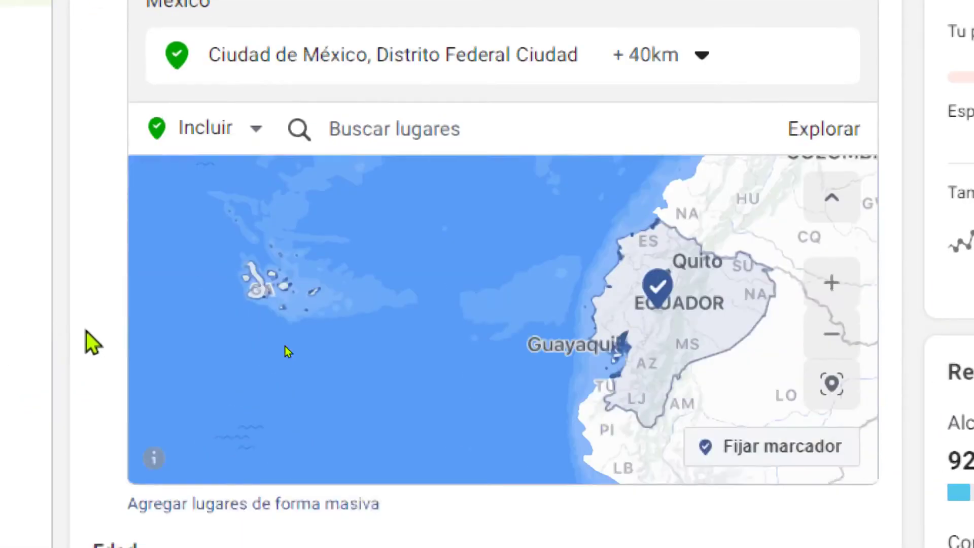
scroll(499, 320, up, 2)
click(414, 36)
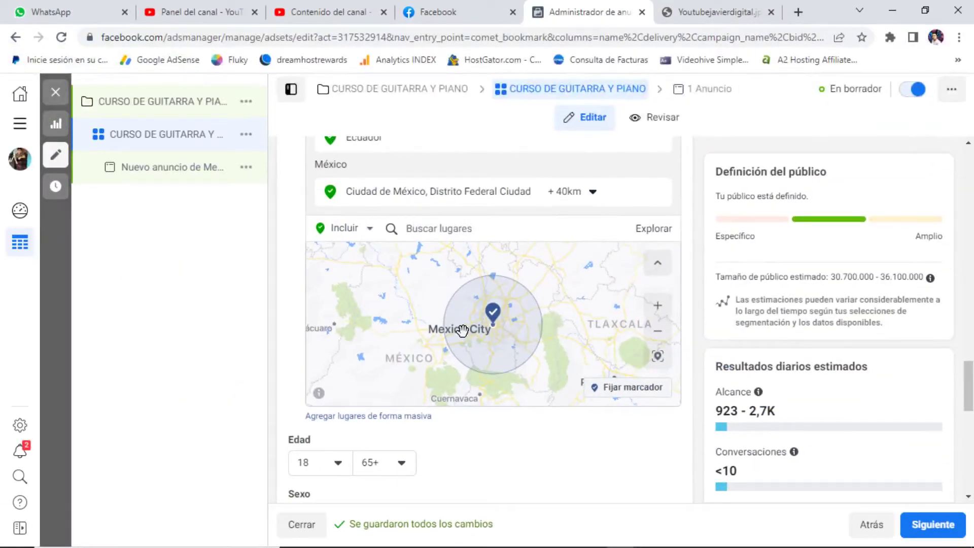
scroll(462, 330, up, 1)
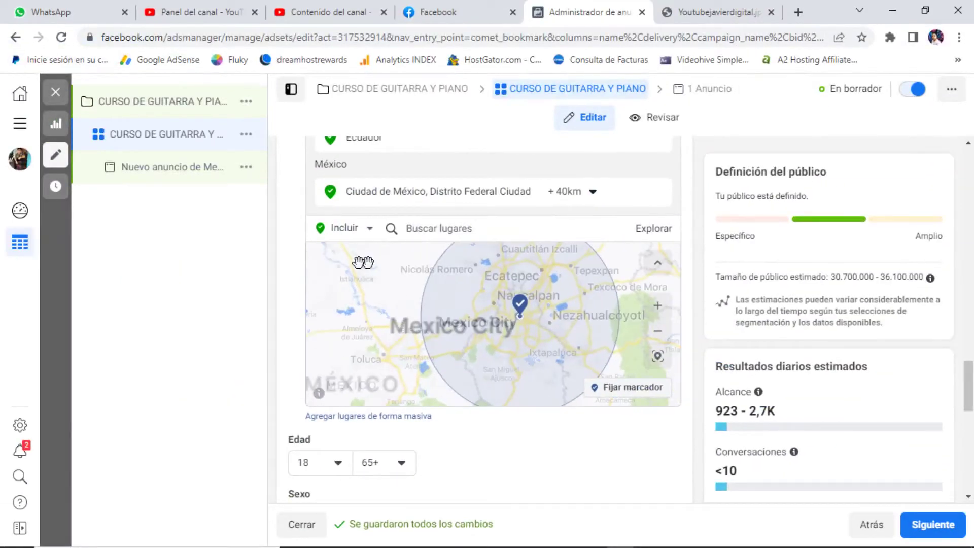
scroll(291, 276, up, 1)
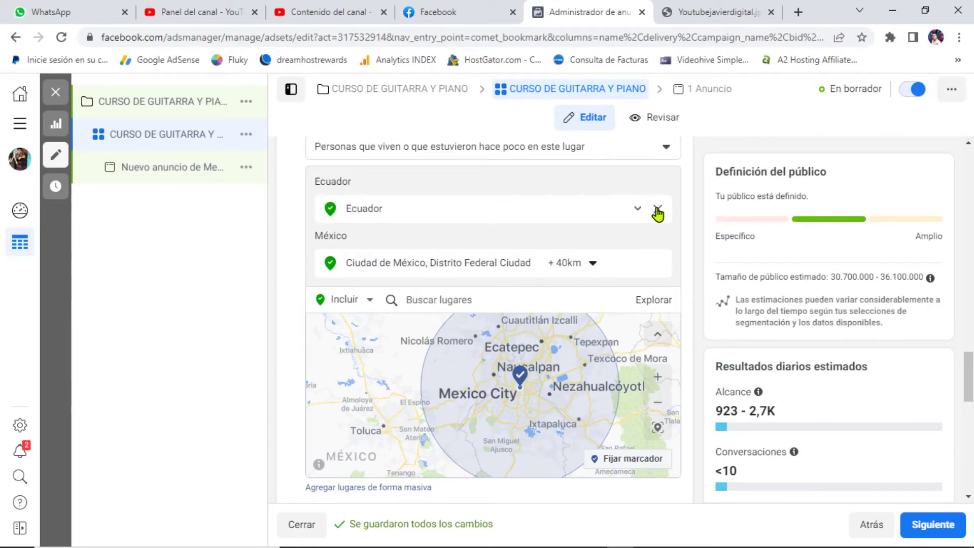
click(658, 213)
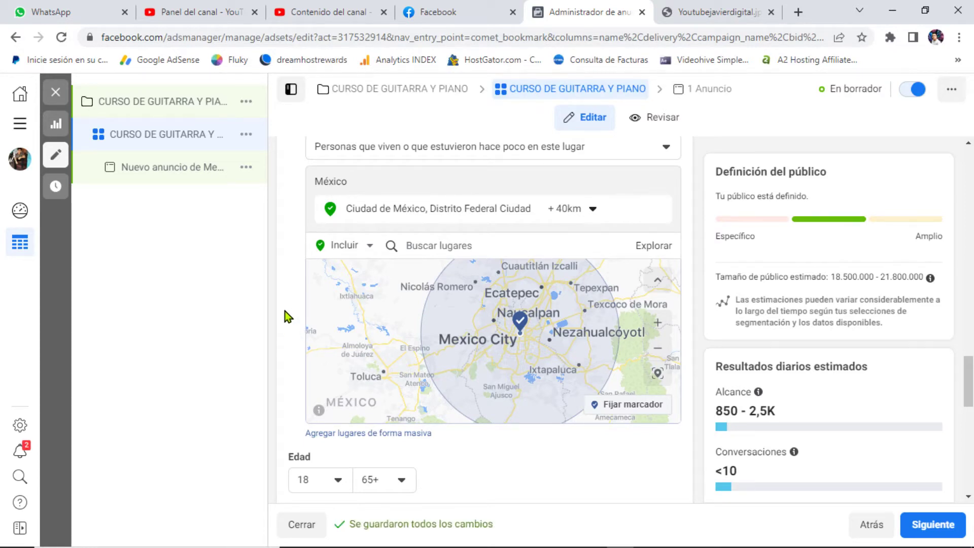
Limit the location targeting to Personas que viven en este lugar.
scroll(285, 312, up, 1)
click(360, 224)
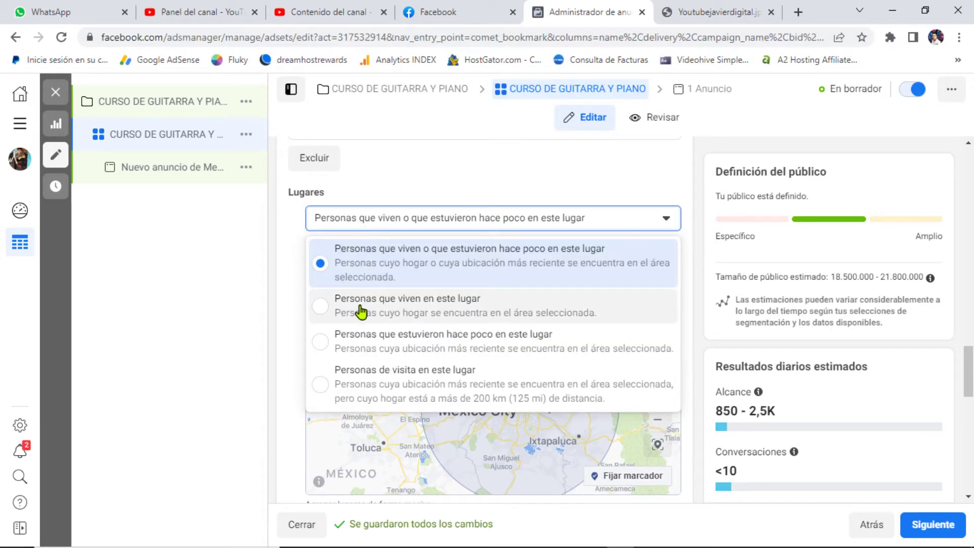
click(431, 314)
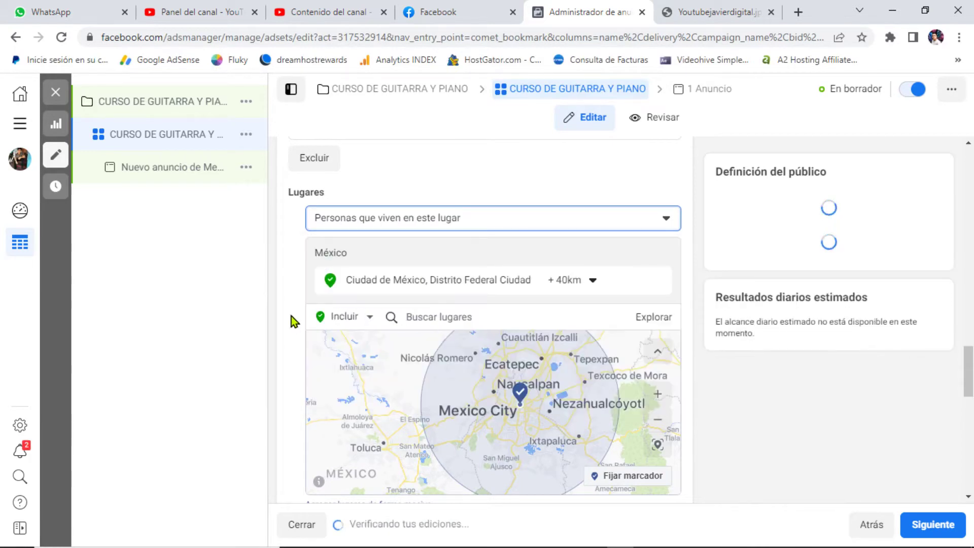
Reduce the radius around Ciudad de México to 17 km and inspect the covered area on the map.
scroll(291, 317, down, 2)
click(593, 209)
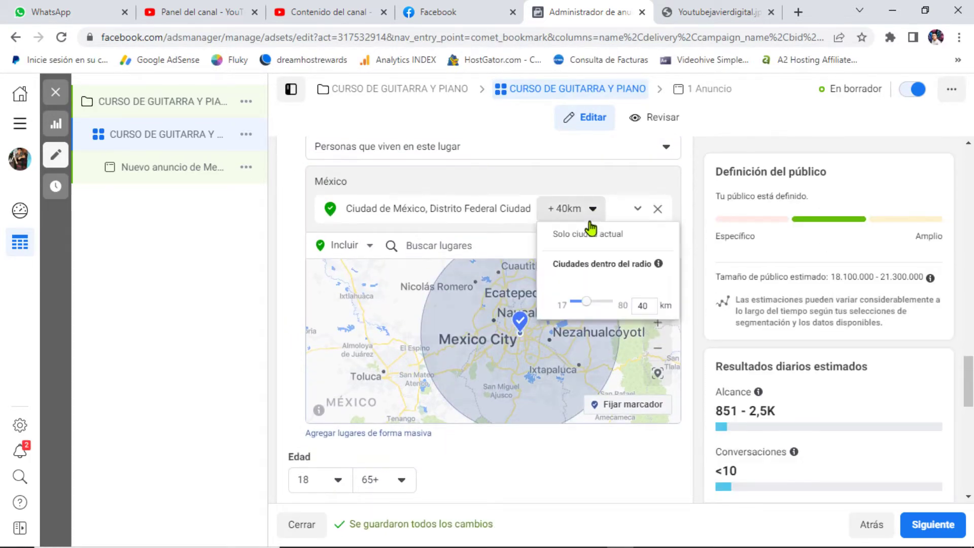
drag(589, 302, 575, 305)
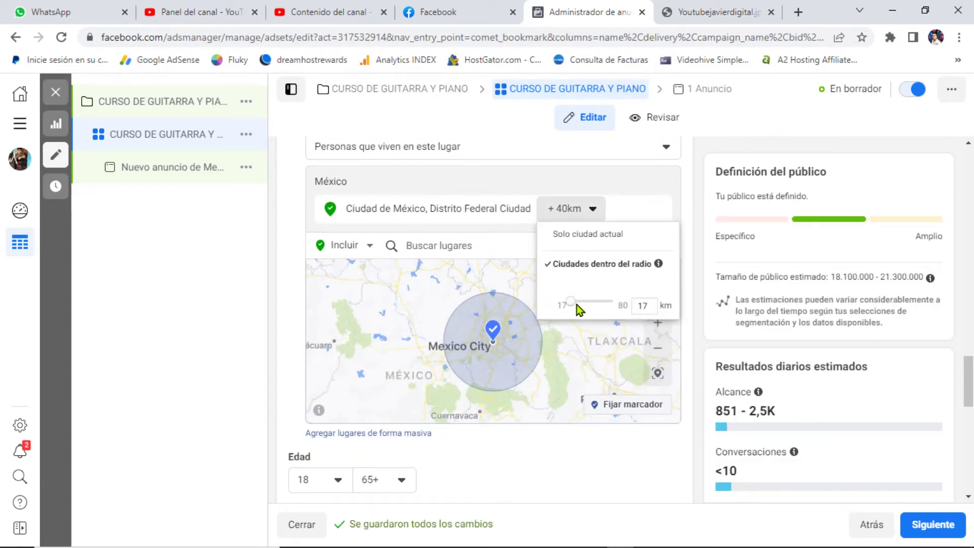
click(548, 335)
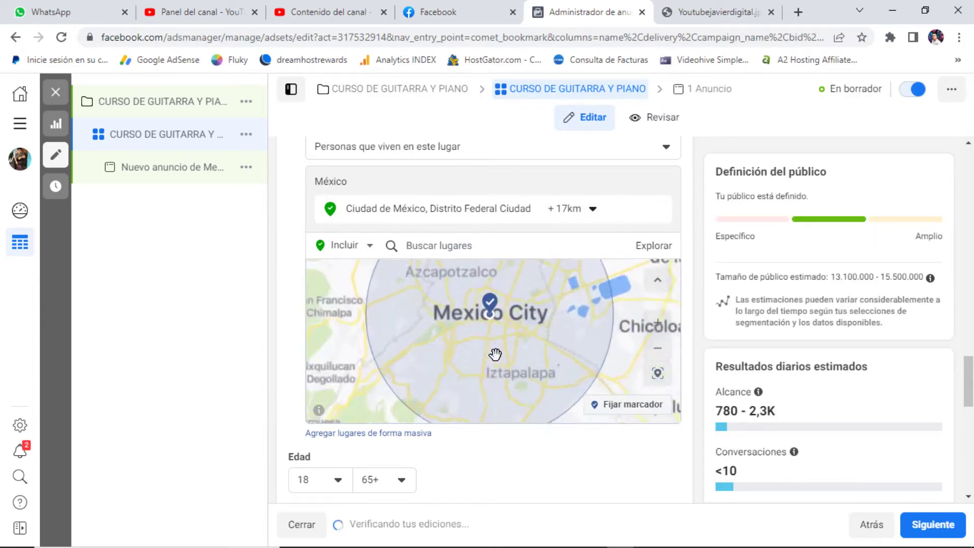
drag(488, 306, 480, 351)
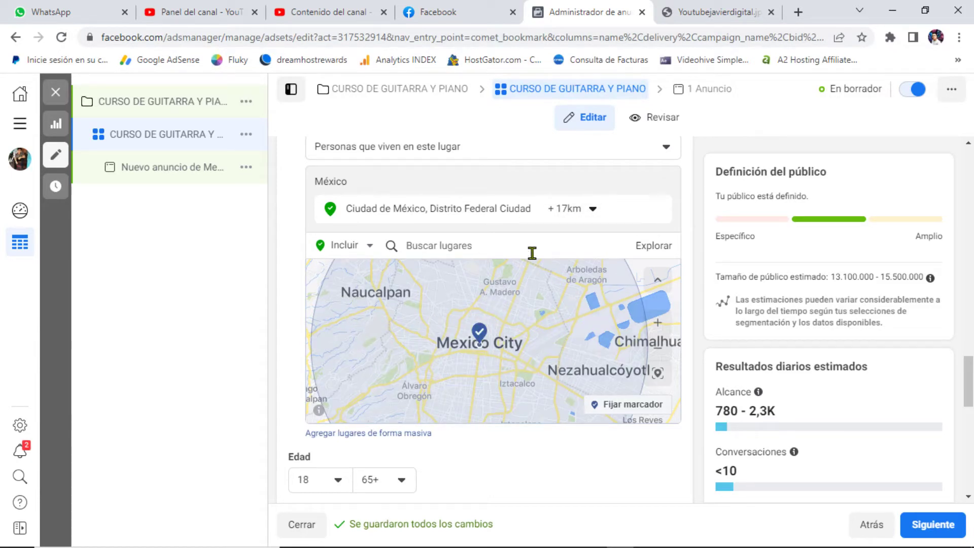
mouse_move(570, 359)
mouse_down()
mouse_move(514, 353)
mouse_move(578, 345)
mouse_up()
Set the audience's maximum age to 60 and open the gender options, keeping Todos selected.
scroll(282, 370, down, 3)
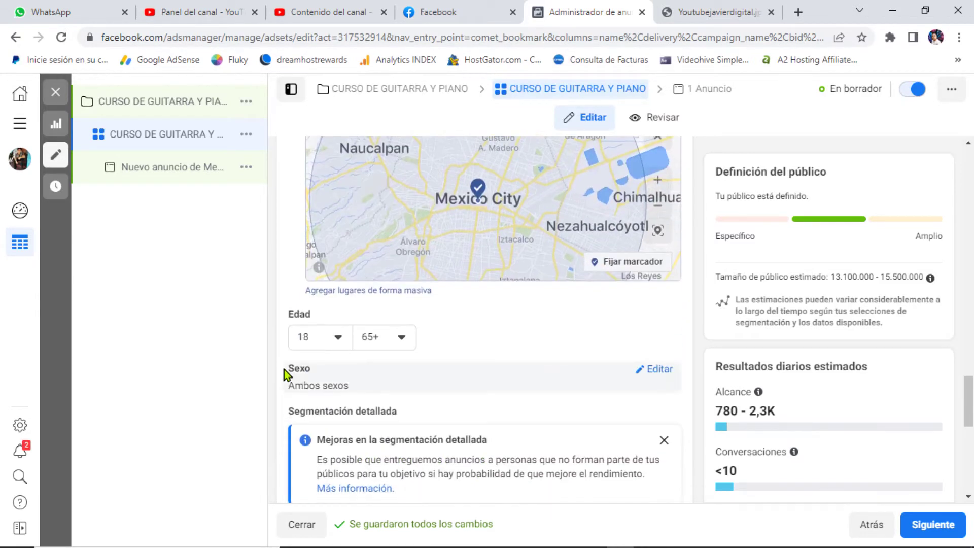
scroll(284, 317, down, 2)
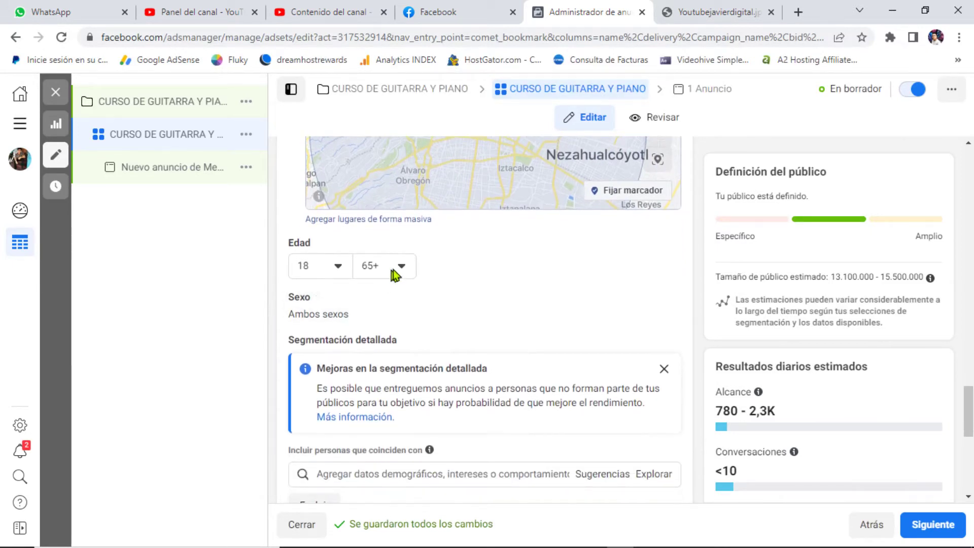
click(394, 268)
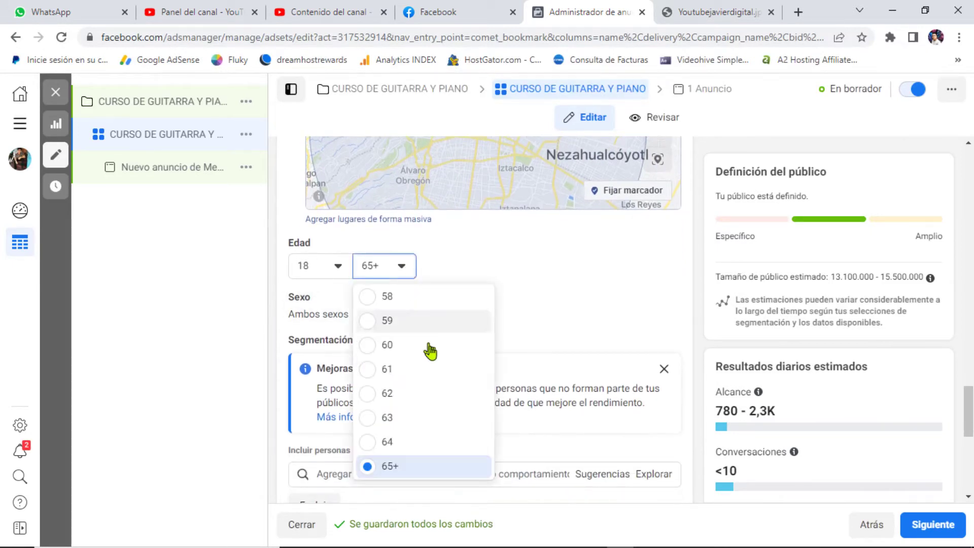
click(280, 239)
scroll(283, 237, down, 1)
click(655, 229)
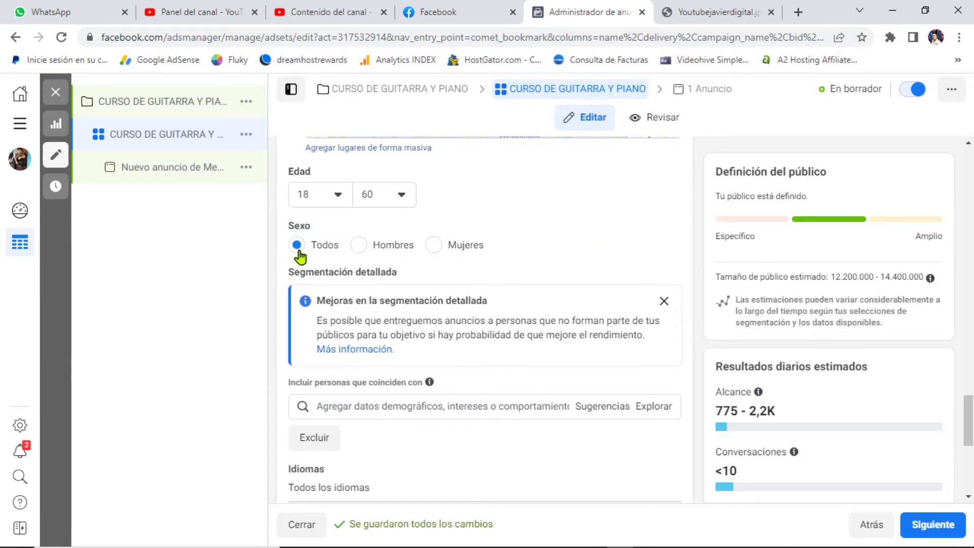
Add the interests Guitarra and Piano to the audience's detailed targeting.
scroll(297, 264, down, 1)
click(348, 337)
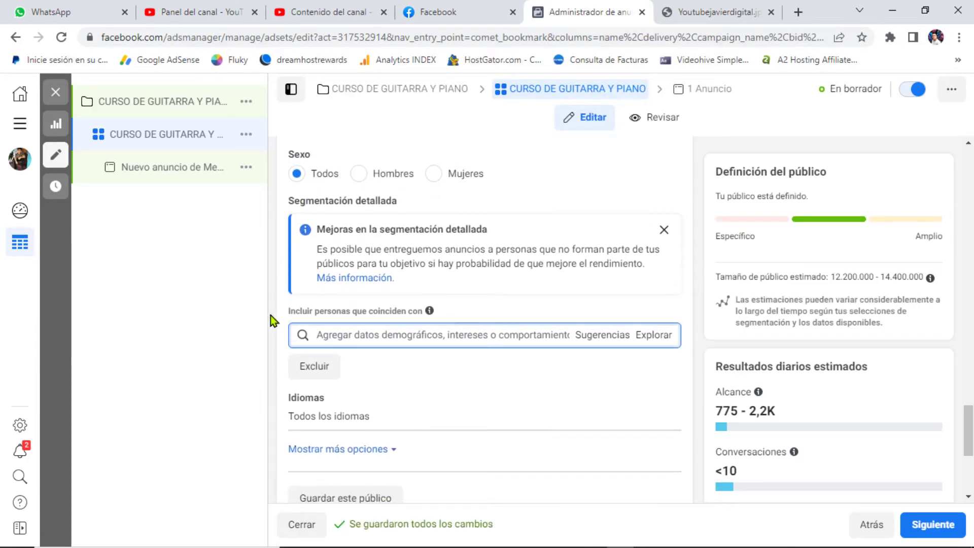
scroll(274, 321, down, 1)
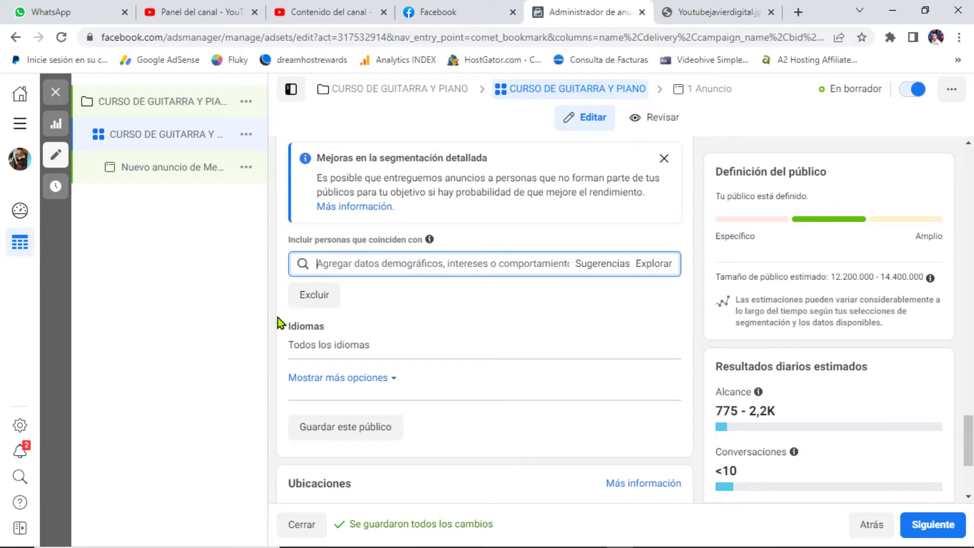
text(gu)
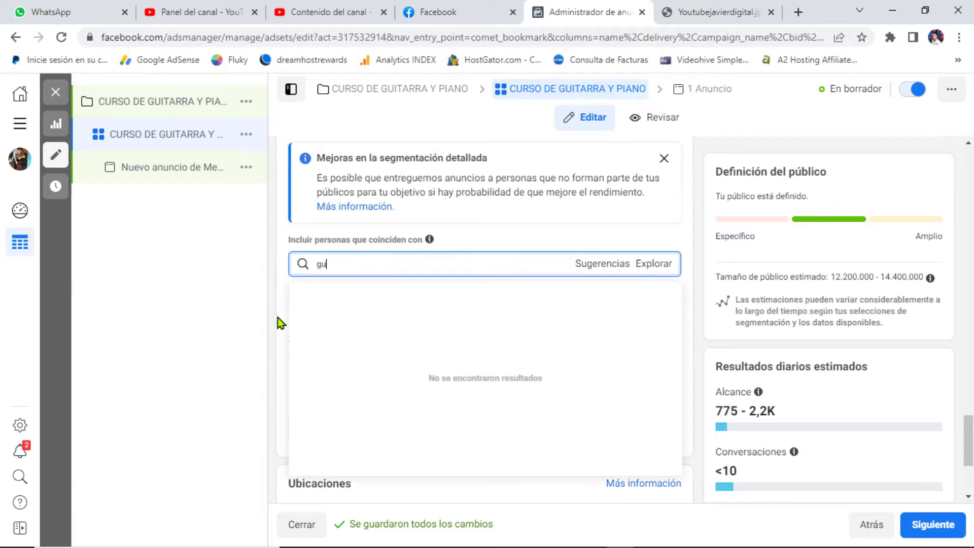
text(itarra)
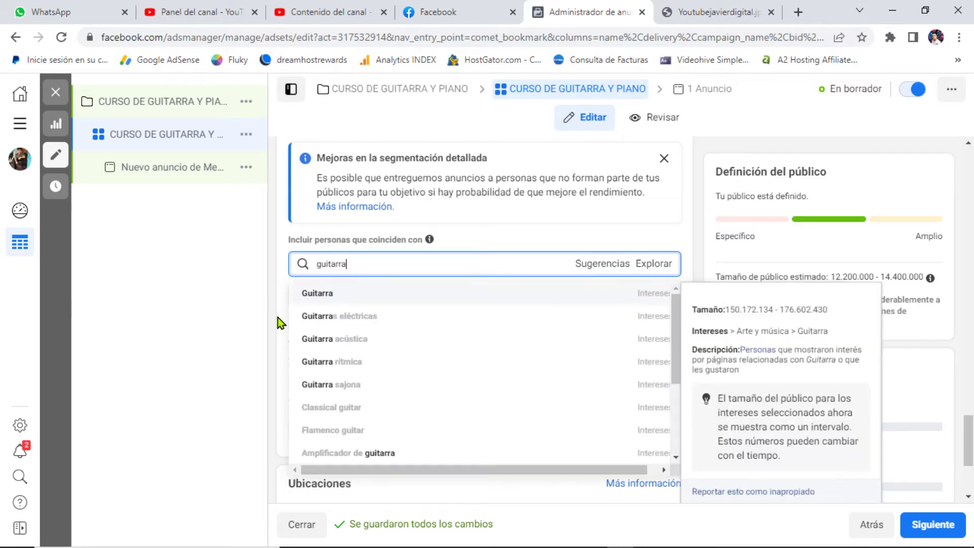
click(321, 294)
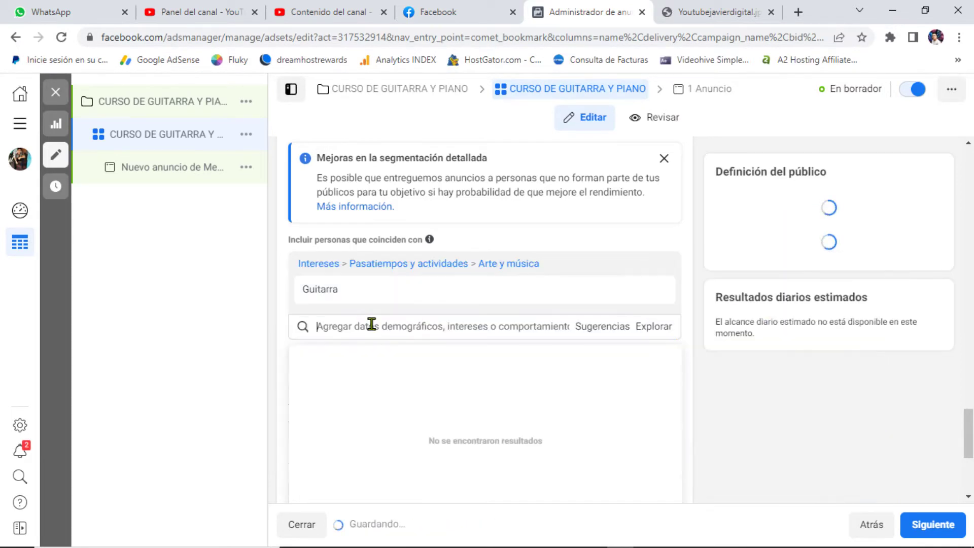
text(piano)
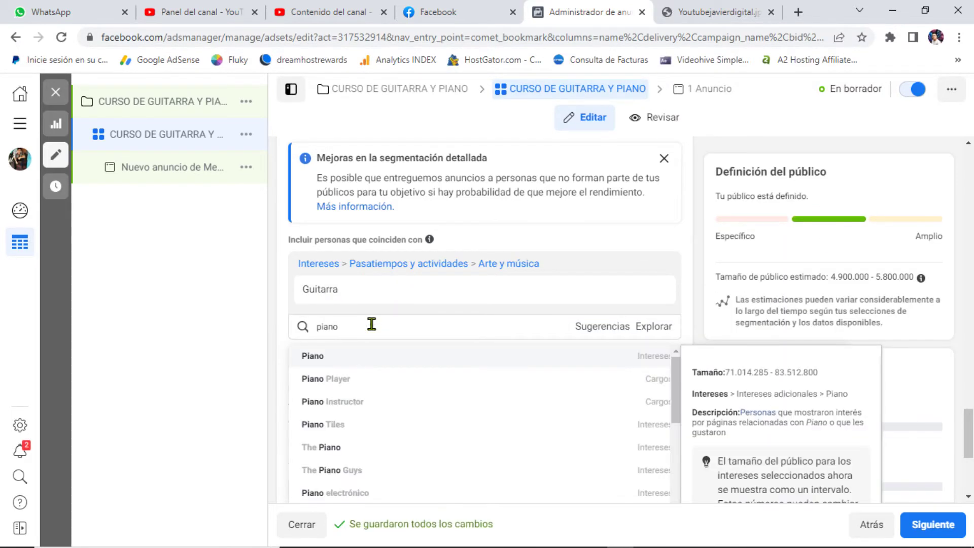
click(336, 356)
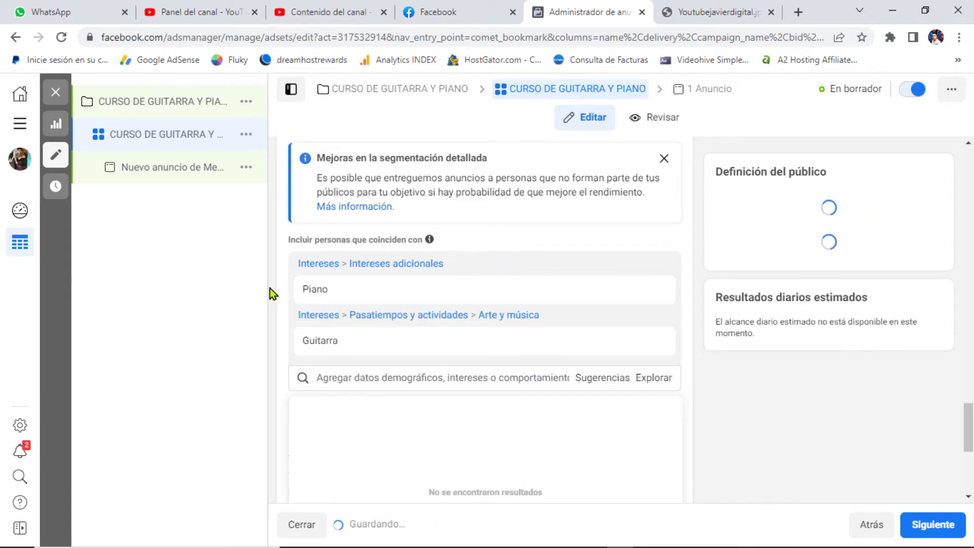
Add the suggested interests Pianista and Guitarra acústica to the audience's detailed targeting.
scroll(284, 289, down, 1)
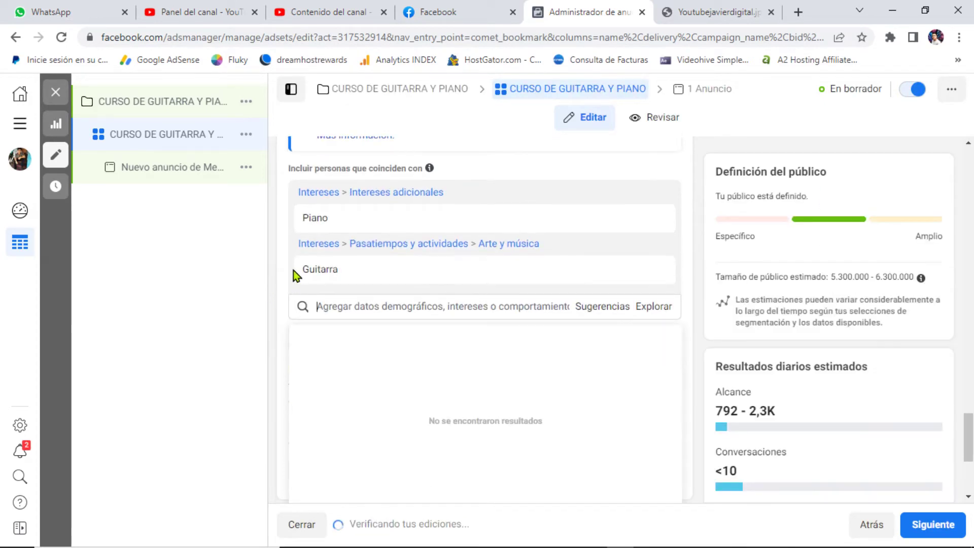
click(596, 307)
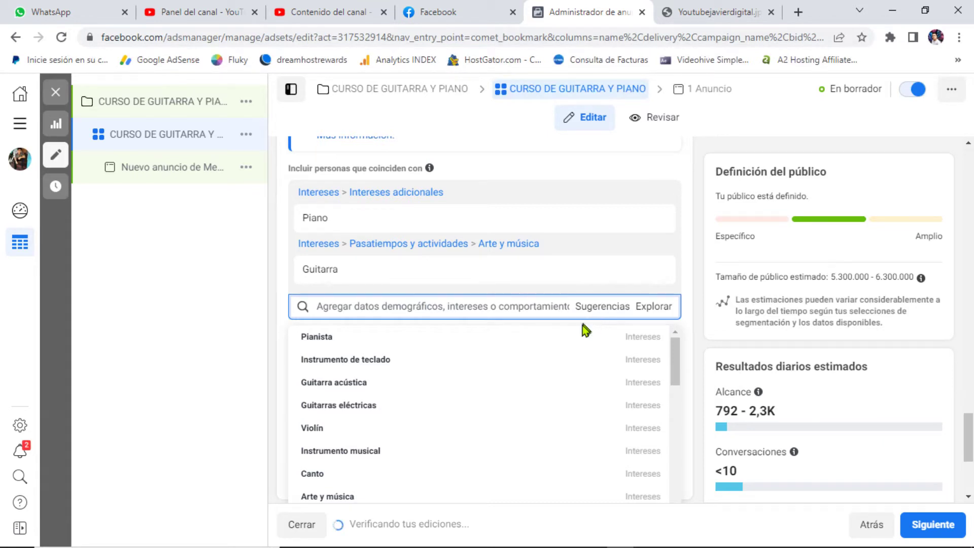
click(313, 340)
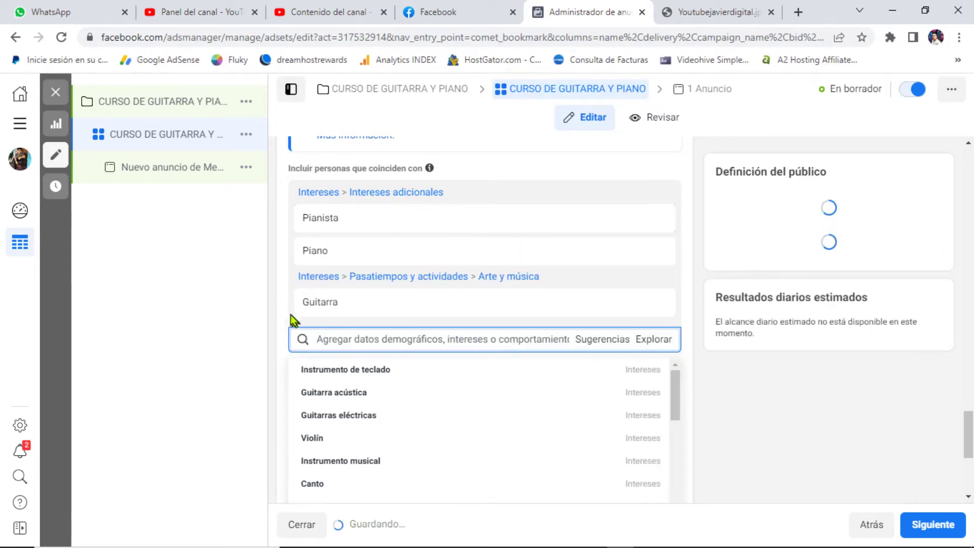
click(364, 397)
Add the suggested interest Educación musical to the audience's detailed targeting.
scroll(277, 340, down, 2)
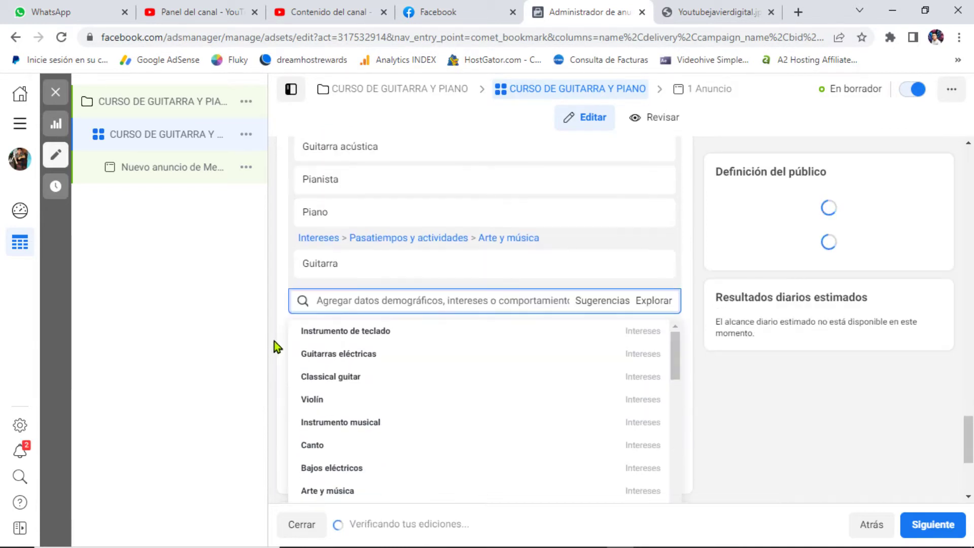
scroll(278, 340, down, 1)
scroll(452, 388, down, 2)
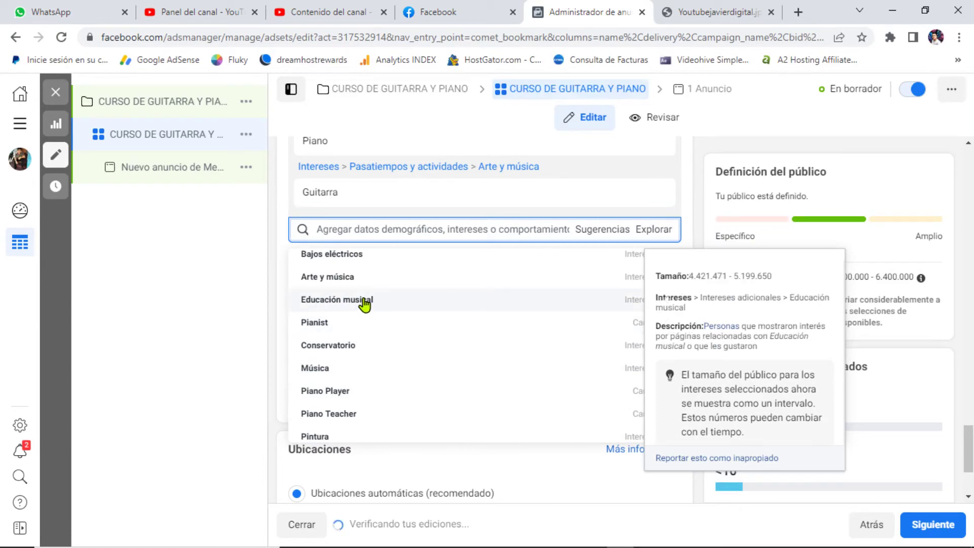
click(364, 299)
Add the suggested field of study Music education to the audience's detailed targeting.
scroll(280, 305, down, 3)
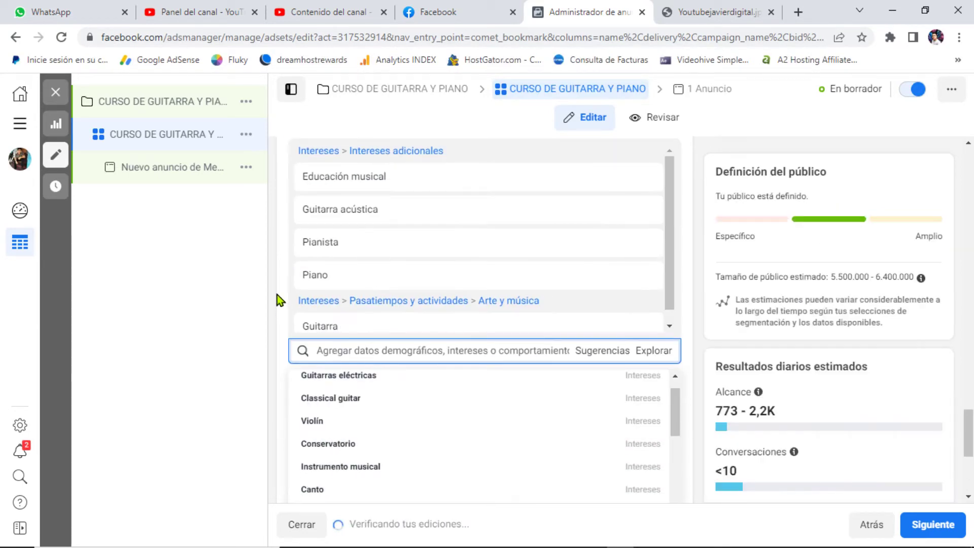
scroll(278, 301, down, 3)
mouse_move(445, 324)
scroll(431, 327, down, 3)
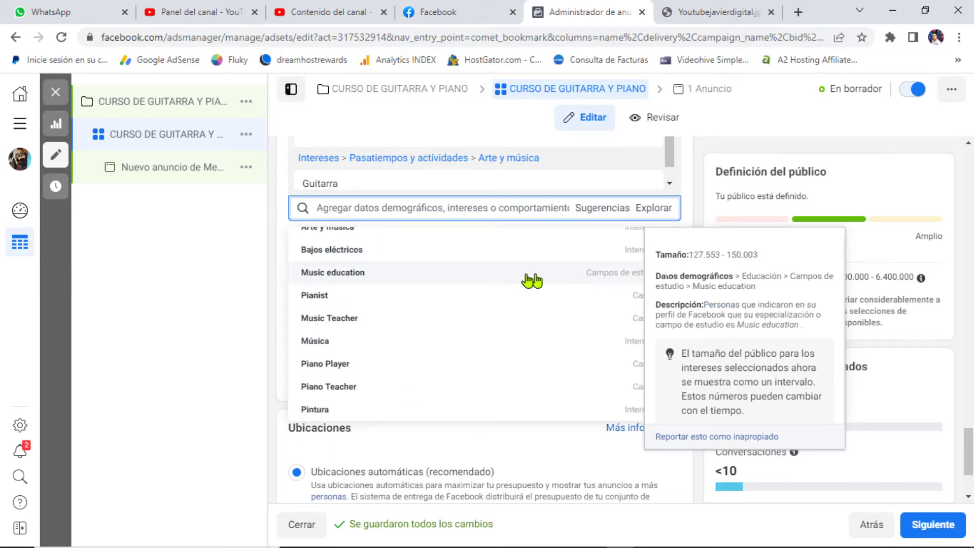
click(335, 279)
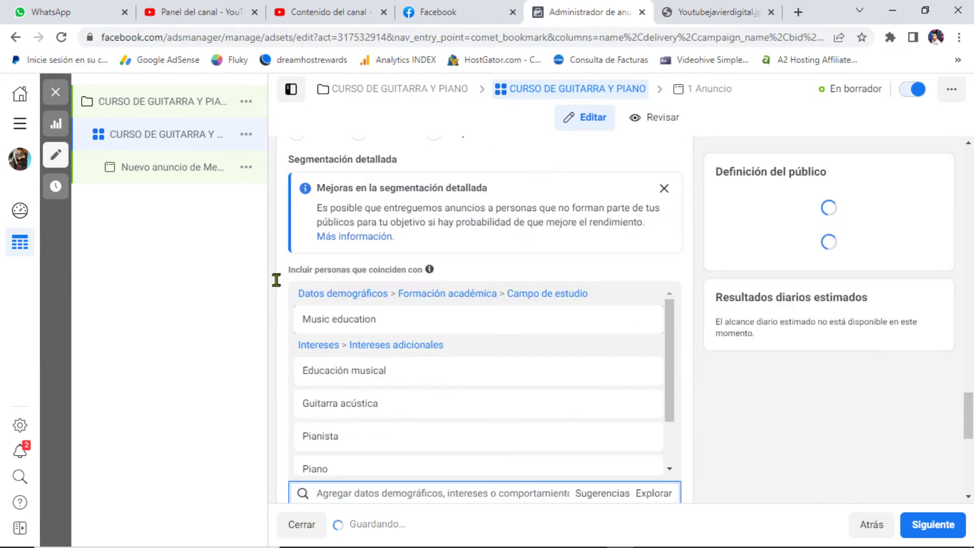
Browse the remaining detailed targeting suggestions and their categories to the end, then close the suggestions.
scroll(277, 353, down, 7)
mouse_move(441, 263)
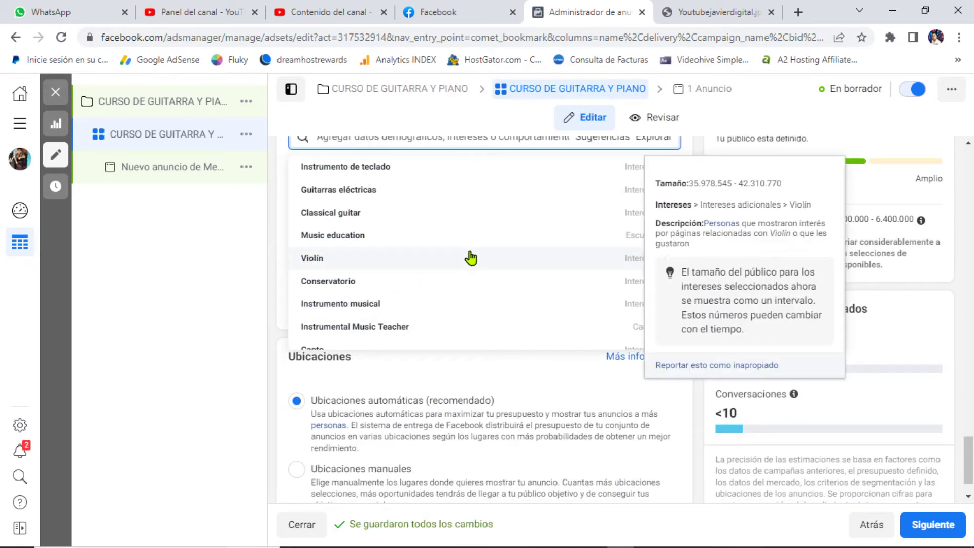
scroll(470, 259, down, 4)
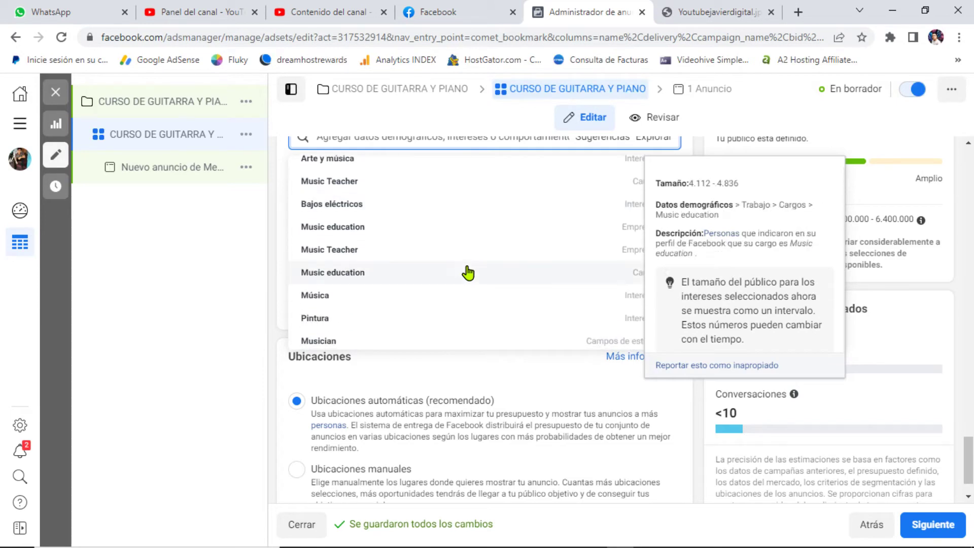
scroll(468, 273, down, 2)
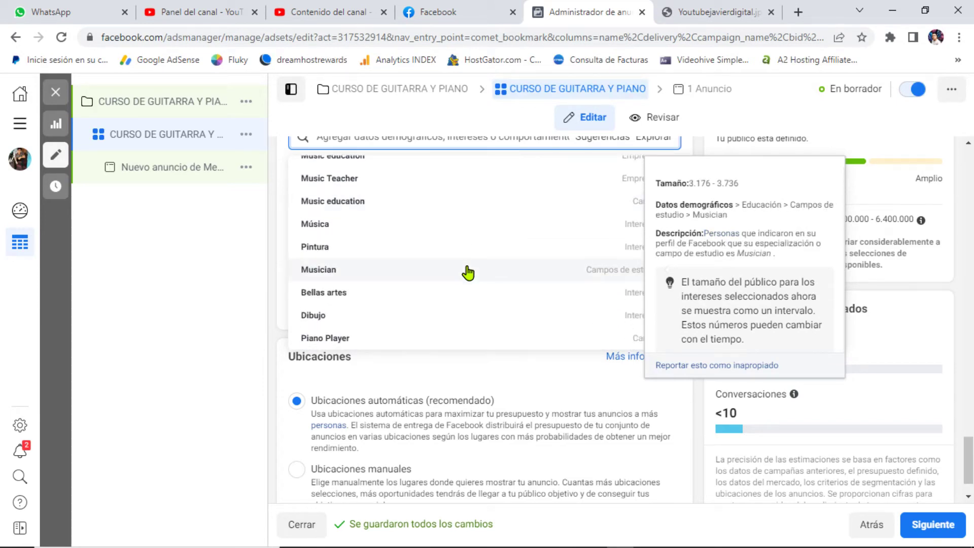
scroll(462, 277, down, 3)
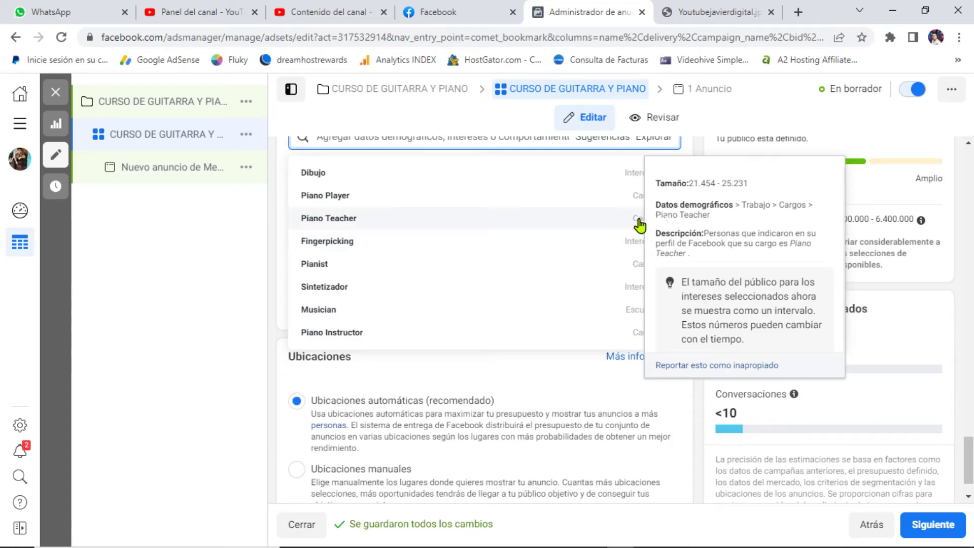
scroll(468, 265, down, 4)
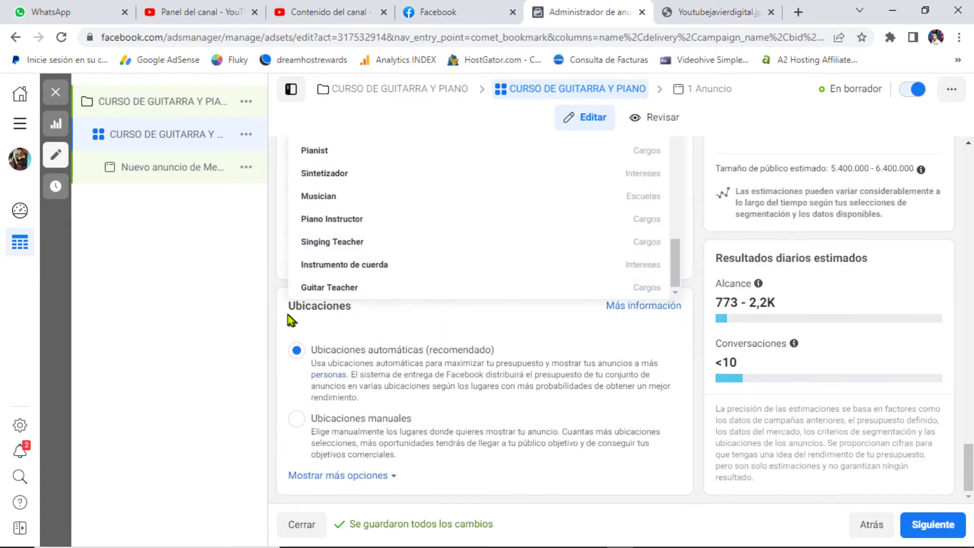
click(278, 305)
Search detailed targeting for "cursos", add the interest Cursos, and review the included targeting criteria.
scroll(279, 307, up, 3)
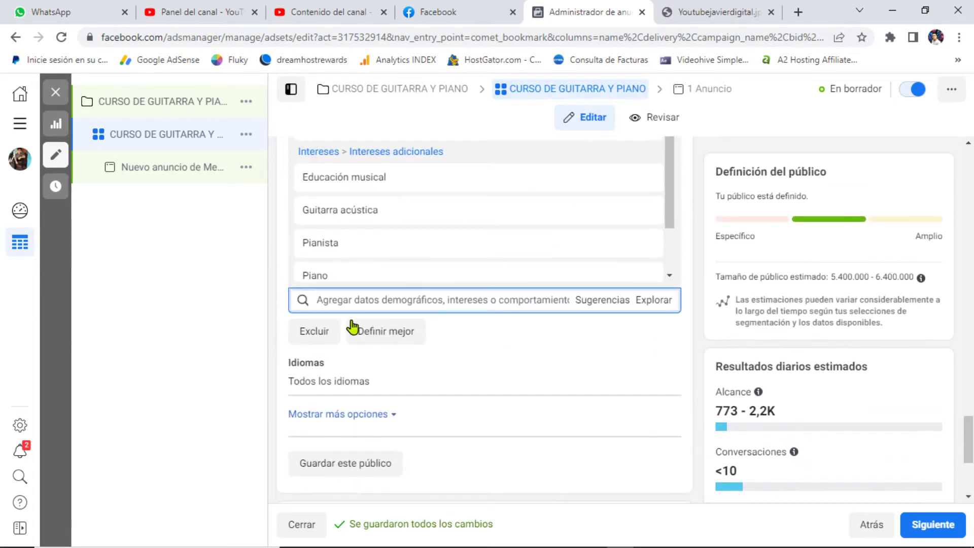
text(d)
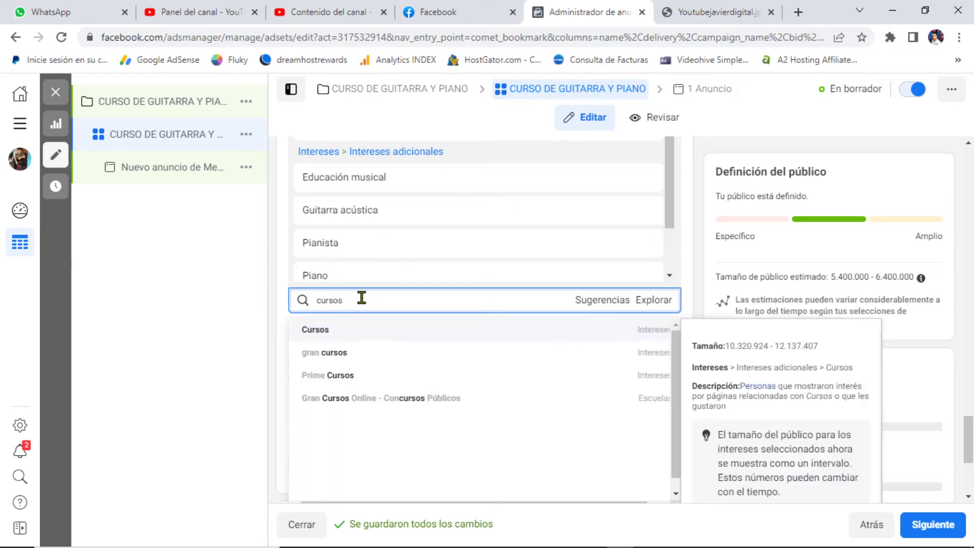
click(316, 330)
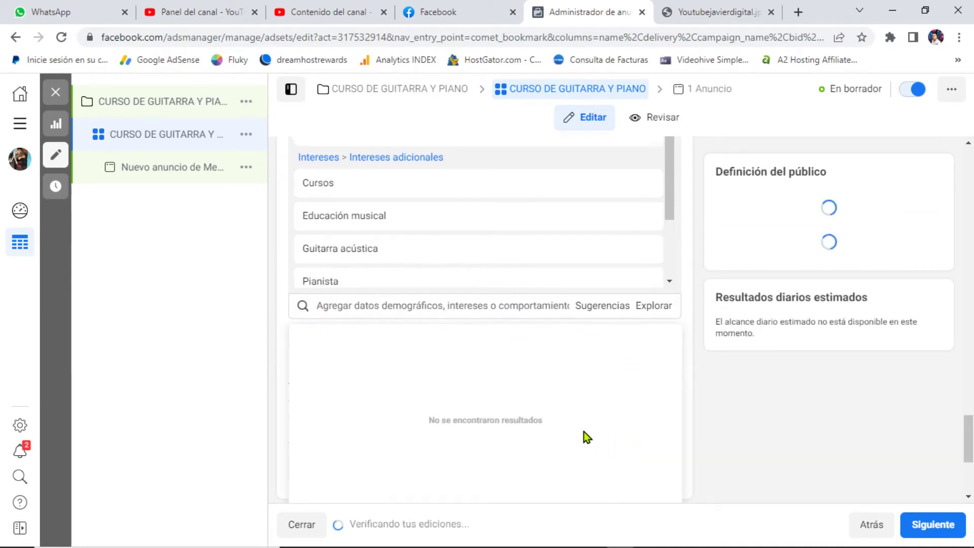
click(282, 268)
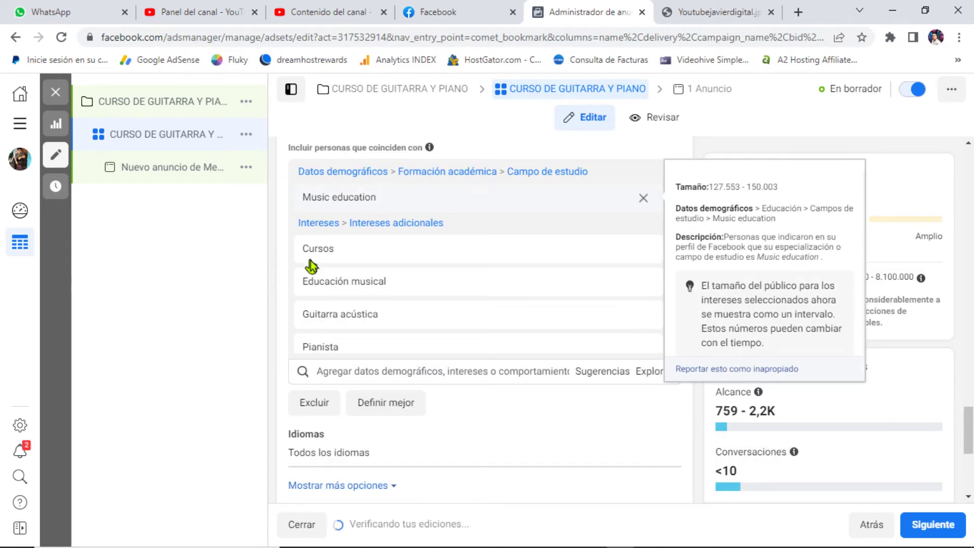
scroll(375, 326, down, 2)
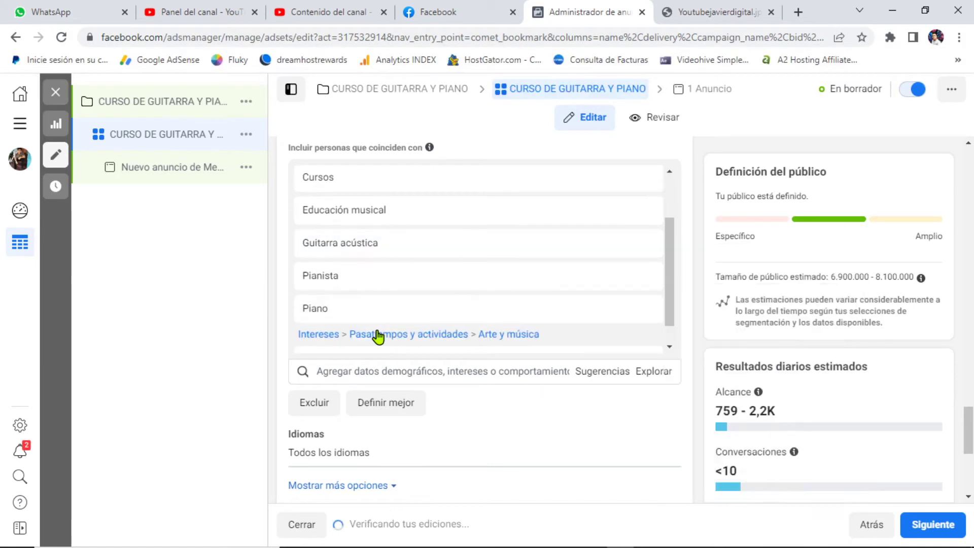
scroll(365, 306, down, 3)
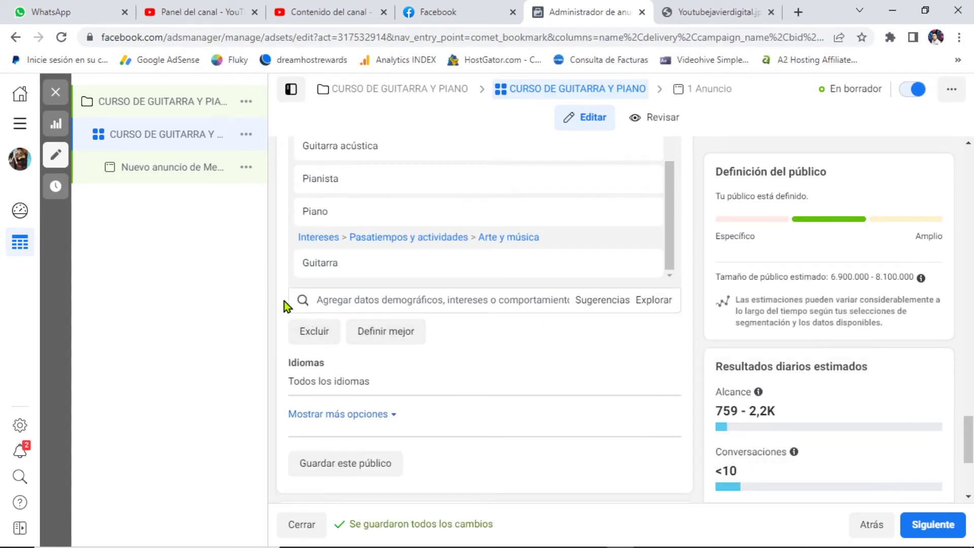
scroll(284, 301, up, 3)
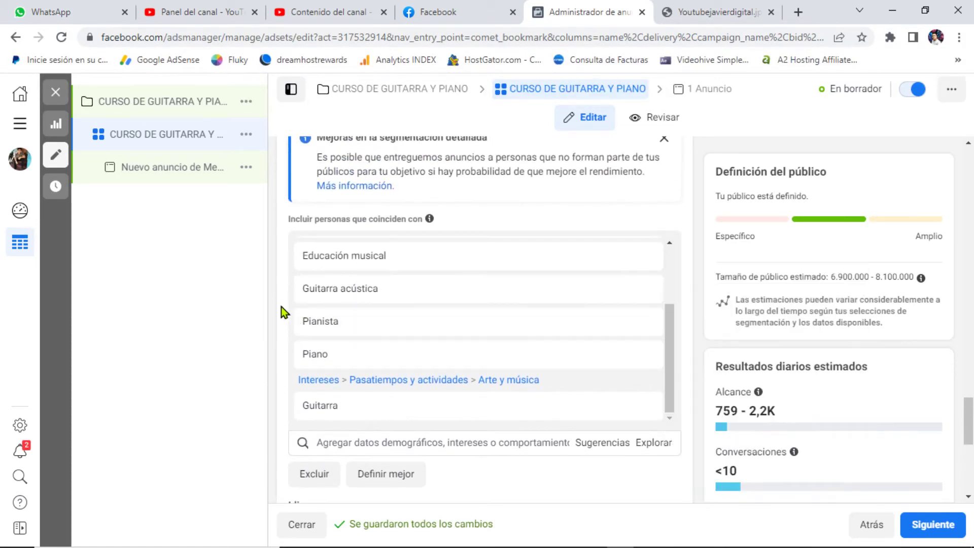
Leave the placements on Ubicaciones automáticas and rename the ad Nuevo anuncio de Mensajes as CURSO DE GUITARRA Y PIANO.
scroll(282, 311, down, 6)
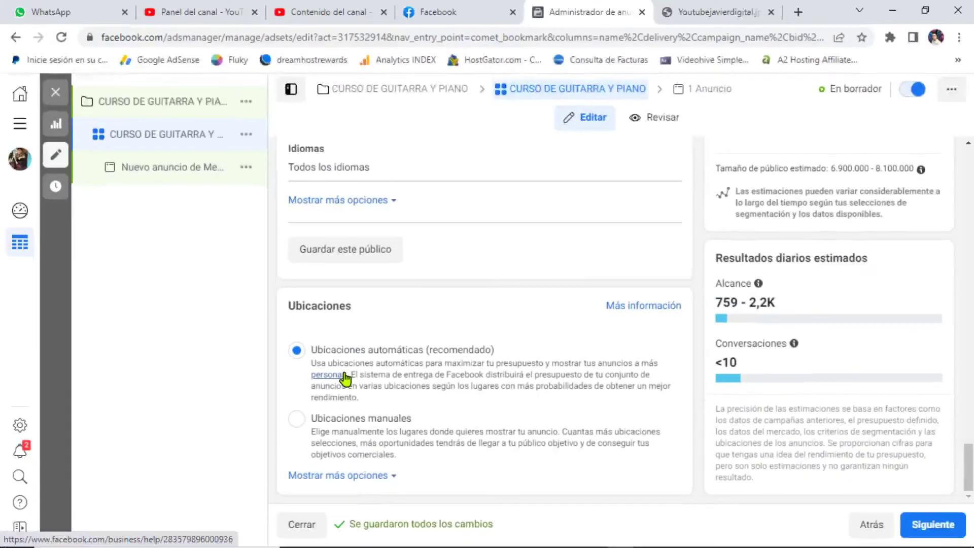
click(150, 175)
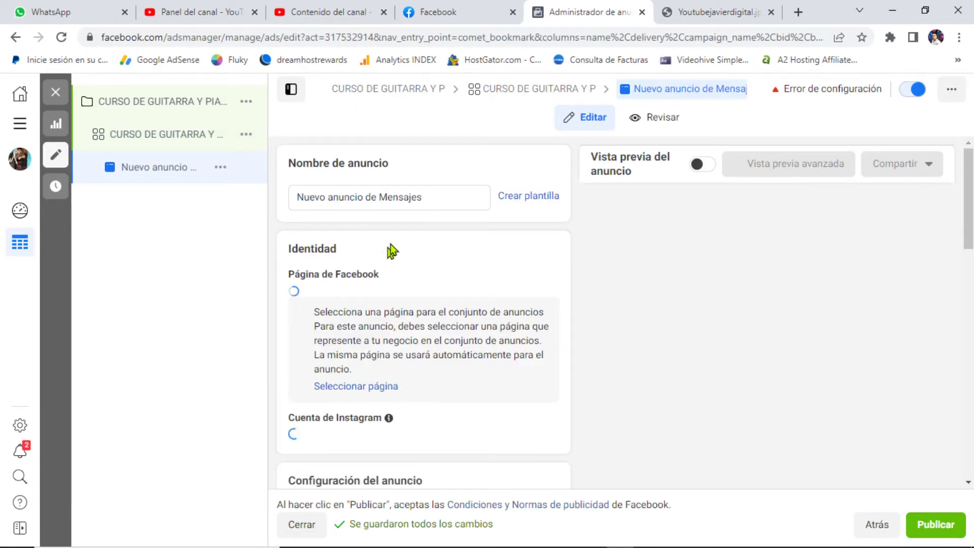
drag(437, 198, 287, 188)
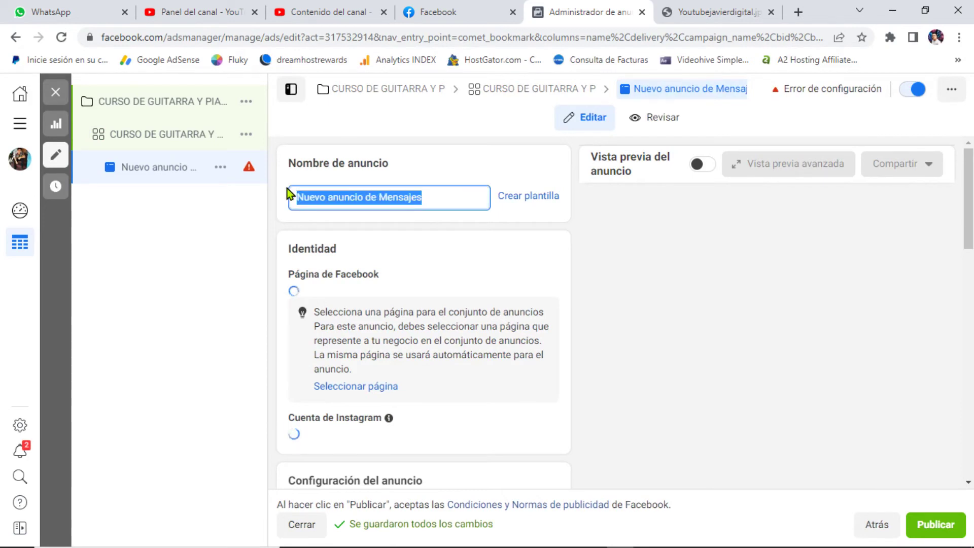
text(CURSO DE GUITARRA Y PIANO)
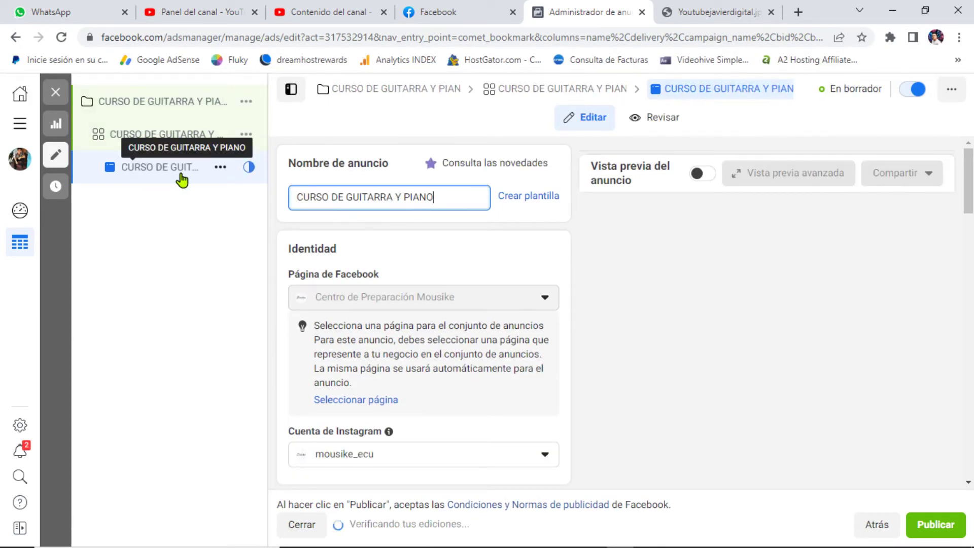
Add the 900 × 900 guitarist image from the account images to the single-image ad, keeping the Original crop for all placements.
scroll(280, 361, down, 6)
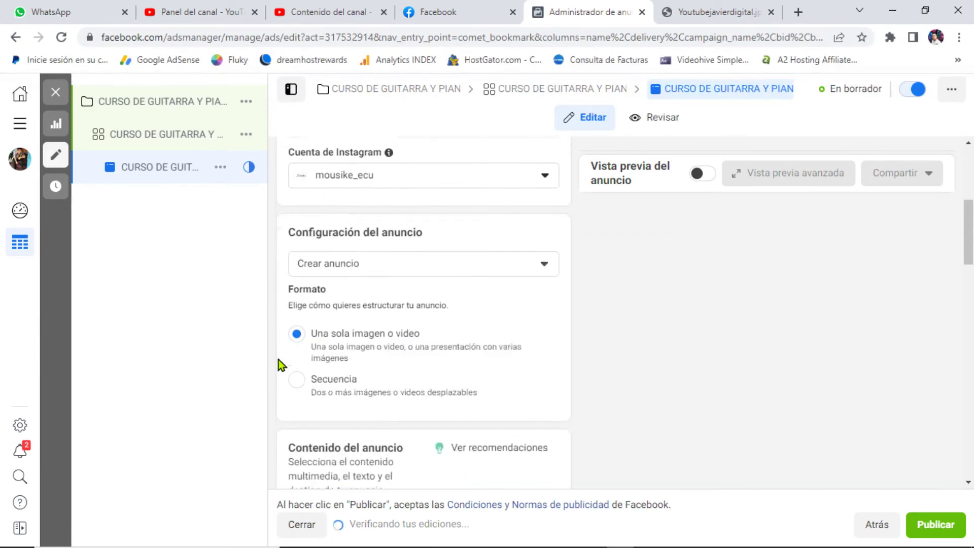
scroll(281, 360, down, 1)
scroll(325, 304, up, 3)
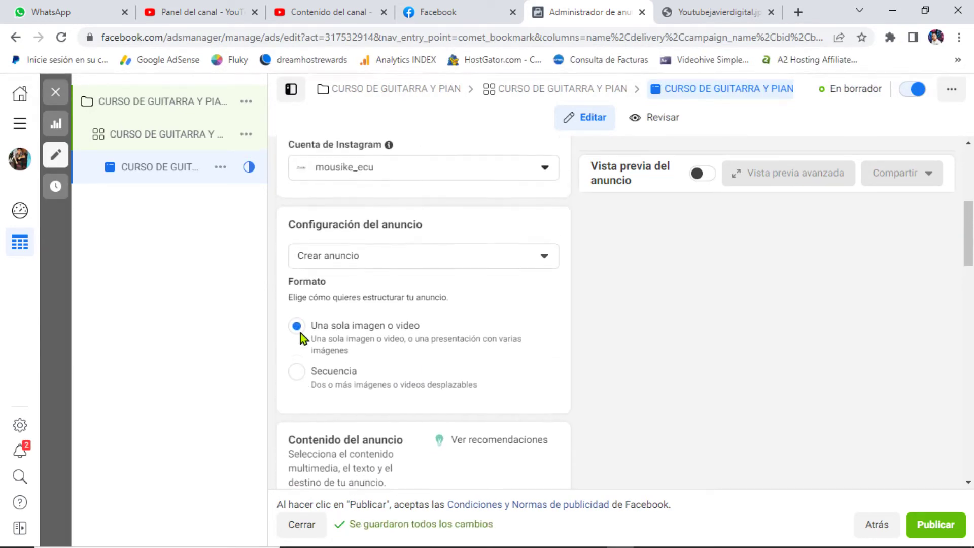
scroll(301, 335, down, 7)
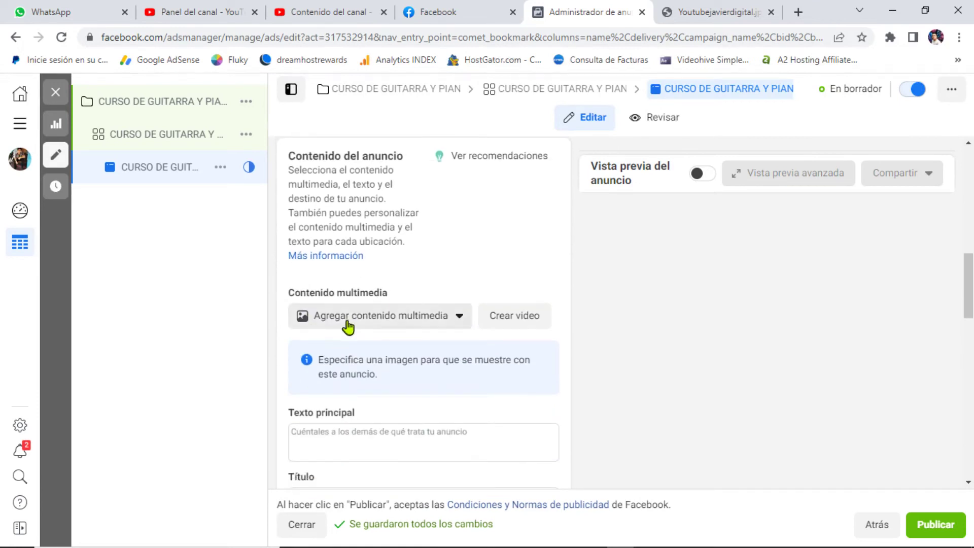
click(350, 317)
click(350, 350)
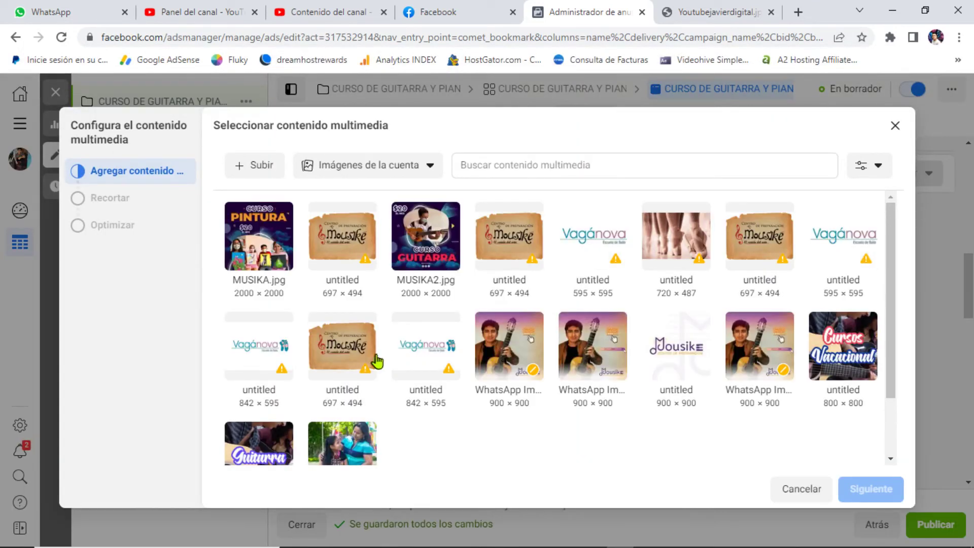
click(430, 219)
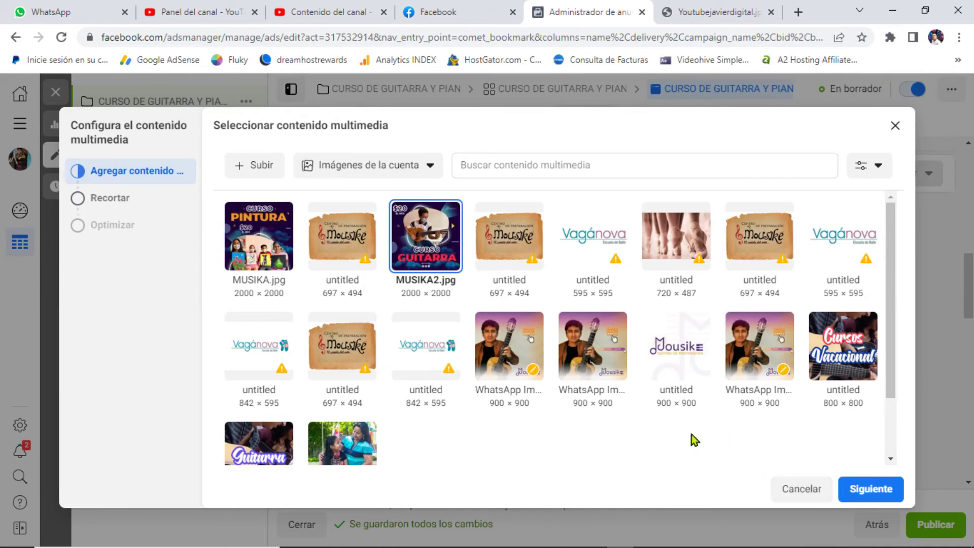
click(865, 490)
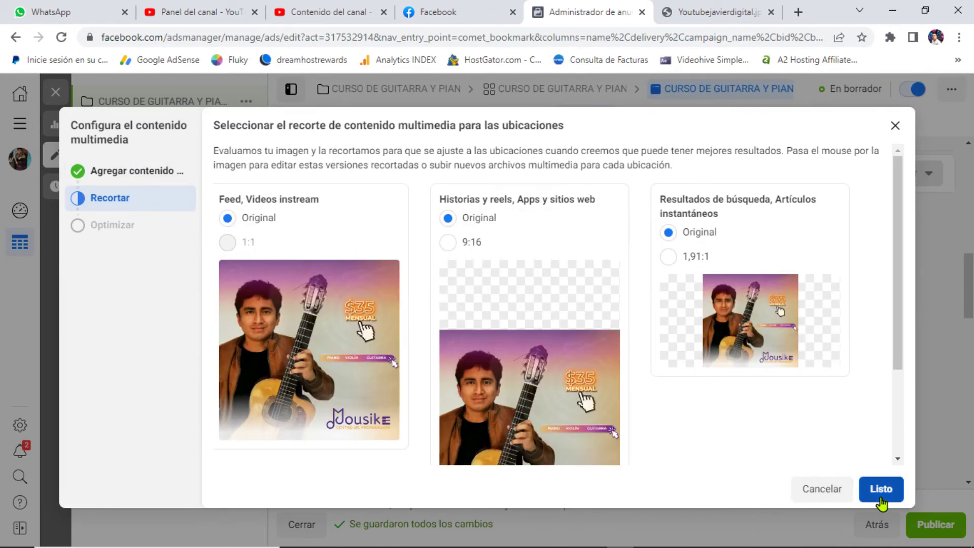
click(881, 488)
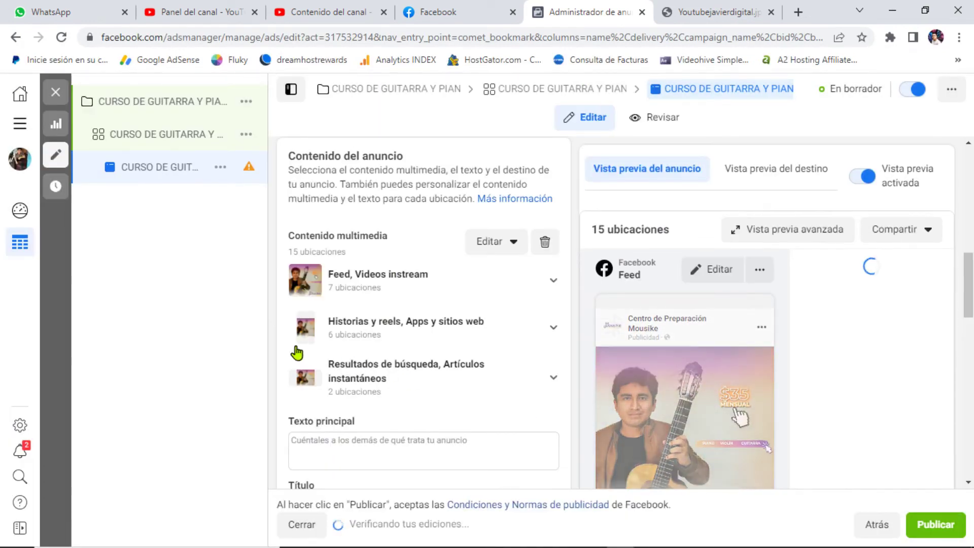
Write the ad's primary text as "CURSO PRESENCIAL DE GUITARRA" with "Reserva AHORA!!" on a second line.
scroll(280, 401, down, 5)
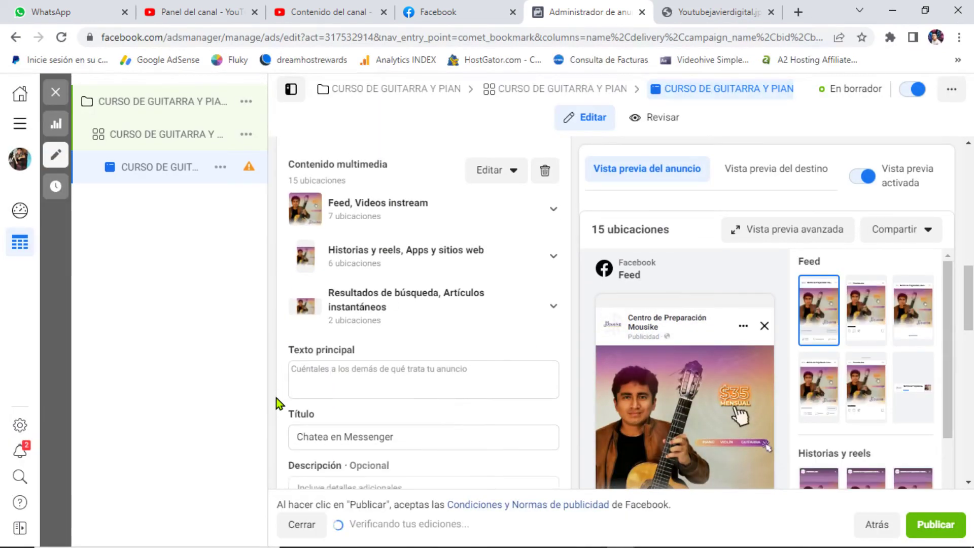
scroll(312, 335, up, 2)
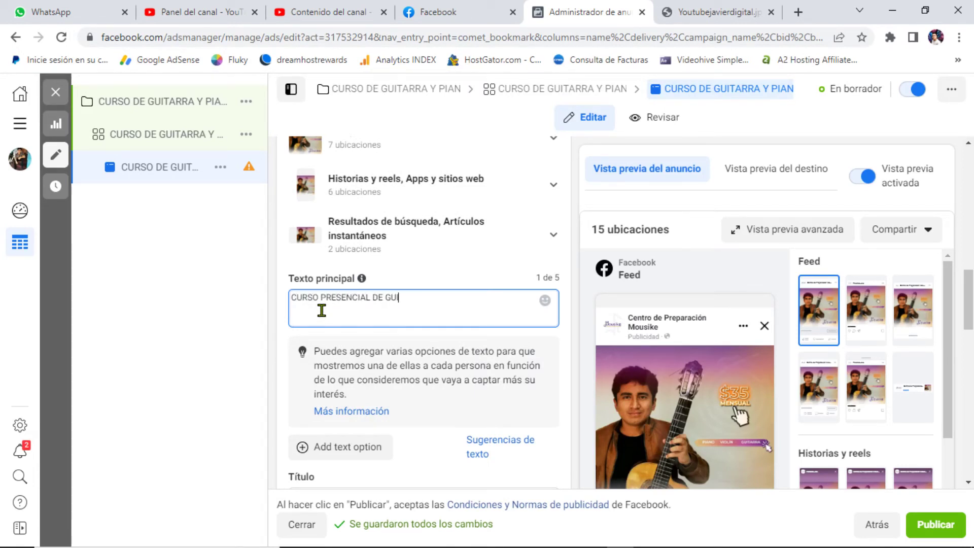
text(TARRA R)
text(eserva AHORA!!)
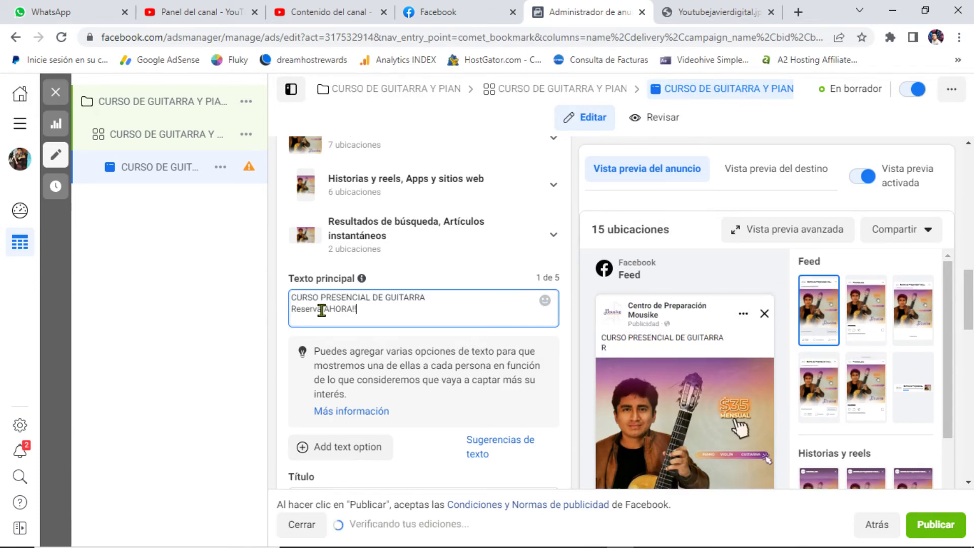
click(277, 332)
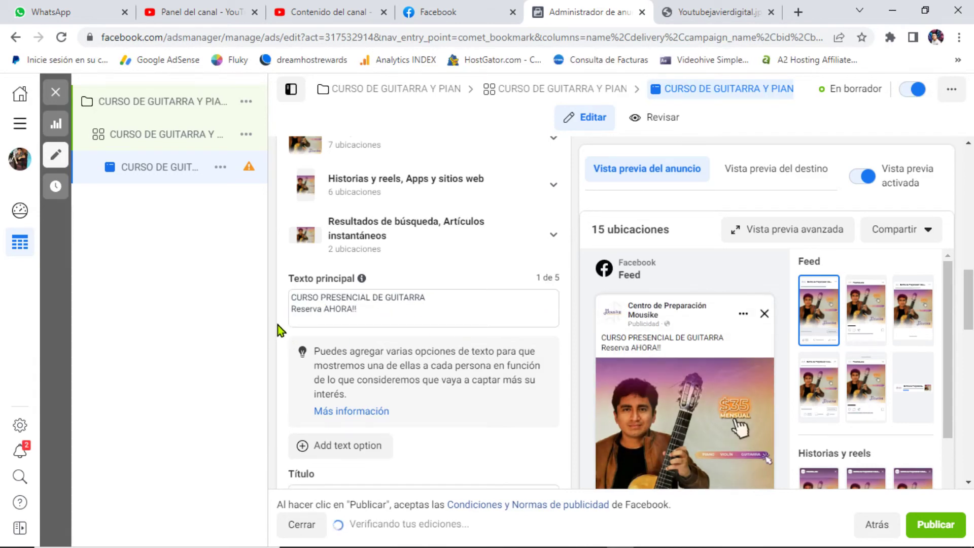
Review the ad's call to action, message template and tracking settings alongside its Facebook feed preview.
scroll(740, 435, down, 10)
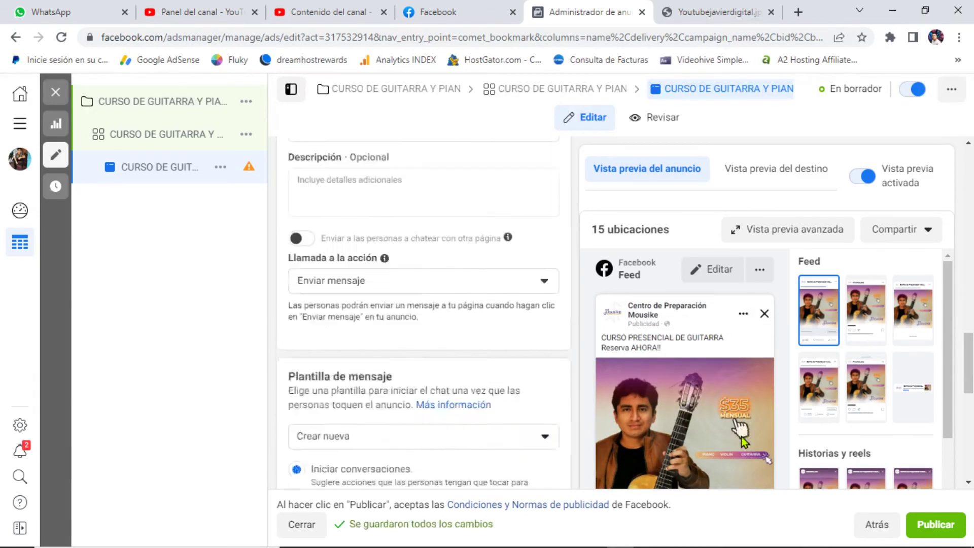
scroll(740, 435, up, 2)
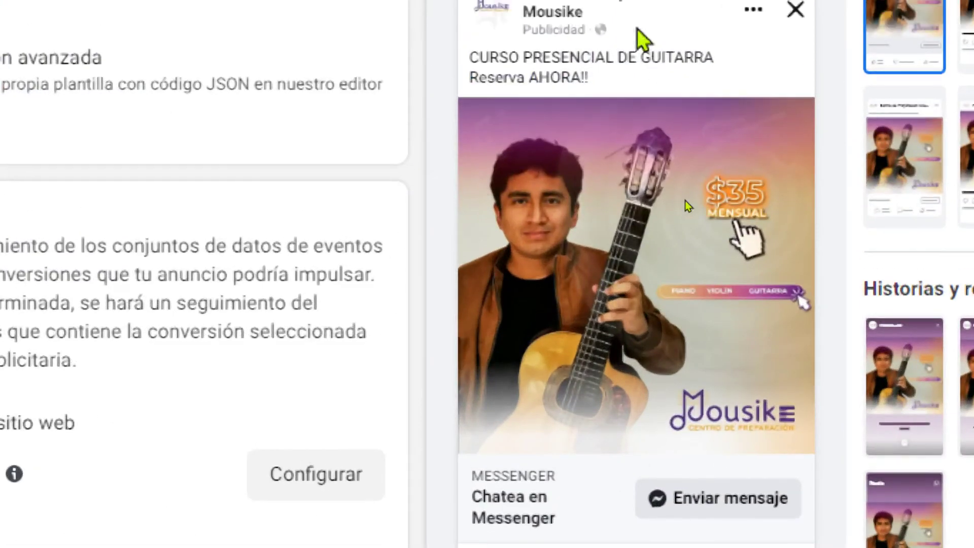
scroll(638, 30, up, 2)
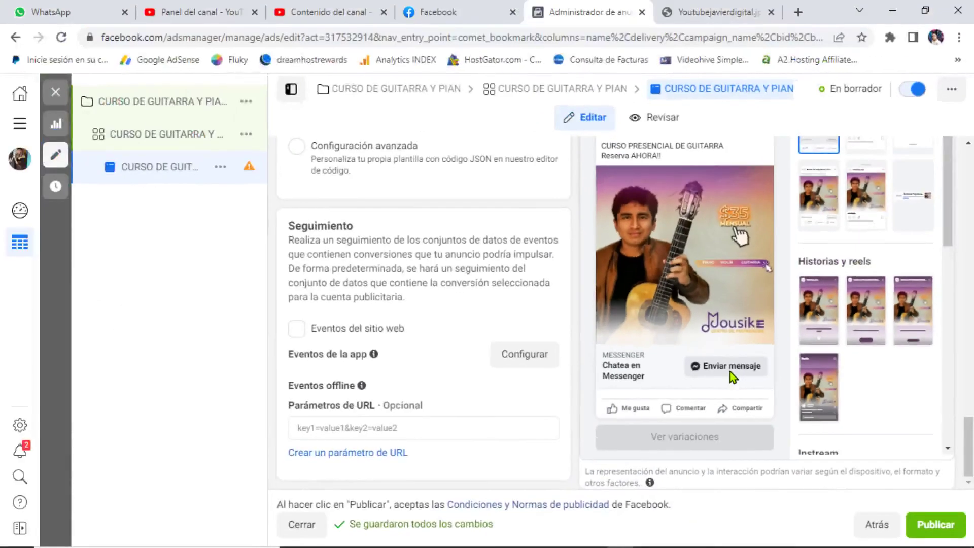
Preview the ad in the Instagram feed, Instagram Stories and Facebook Stories placements.
scroll(580, 335, up, 6)
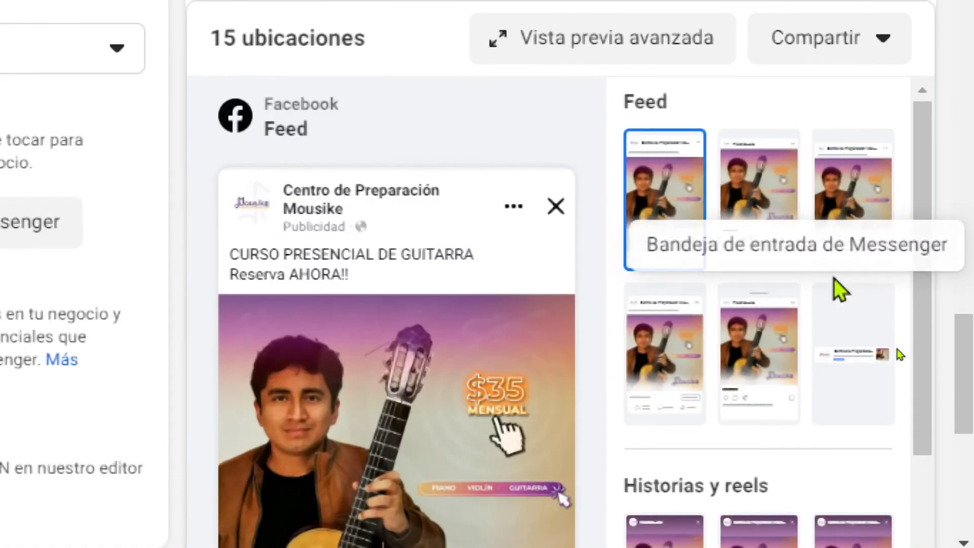
click(758, 213)
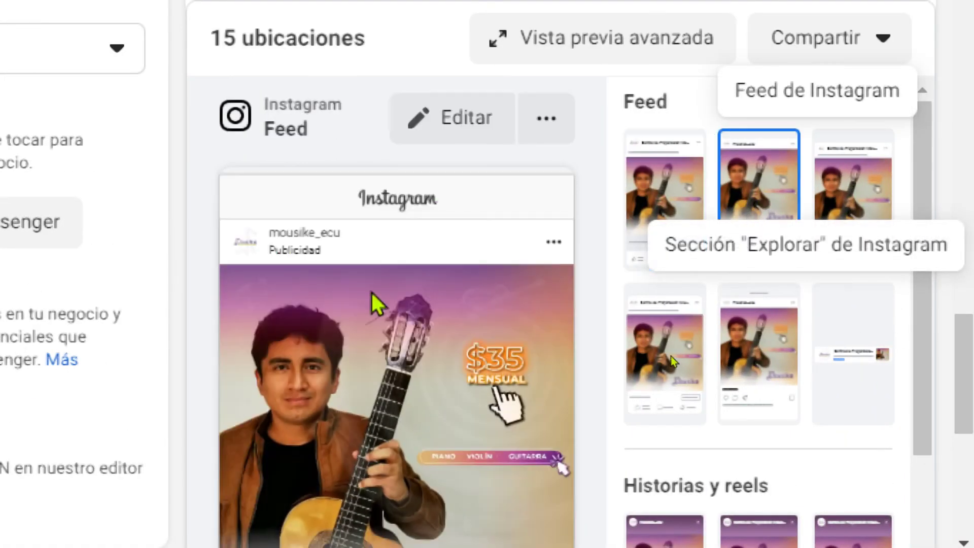
scroll(874, 349, down, 5)
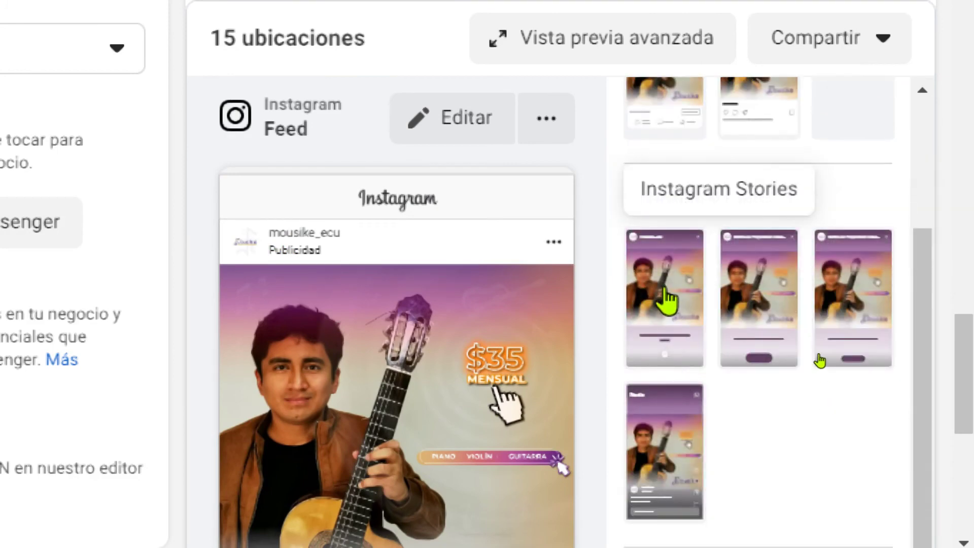
click(666, 297)
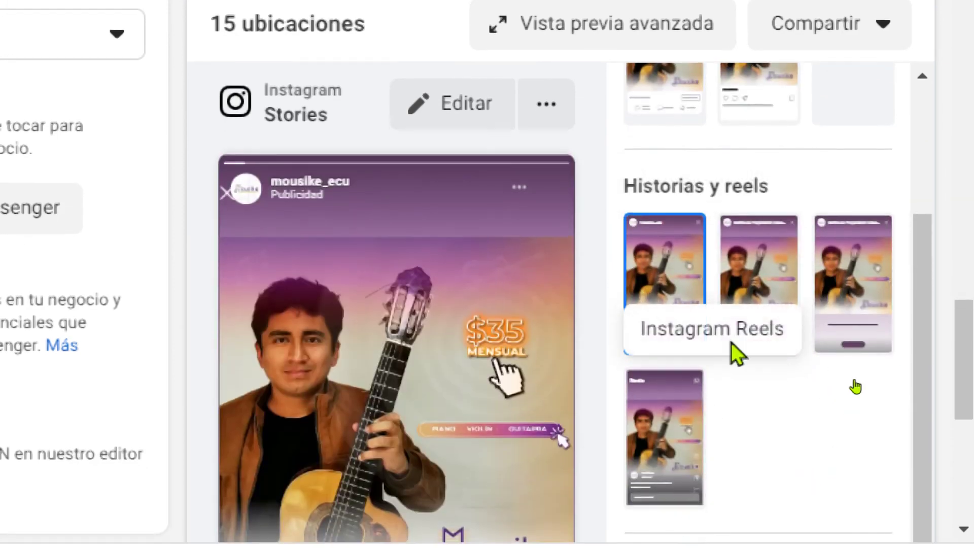
click(757, 261)
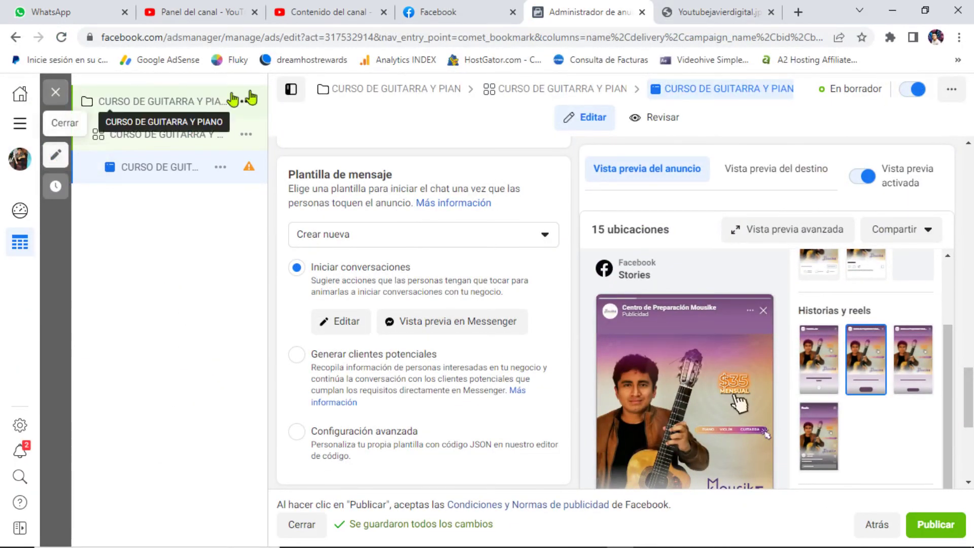
View the image Youtubejavierdigital.jpg and switch to the channel's content list in YouTube Studio.
click(682, 11)
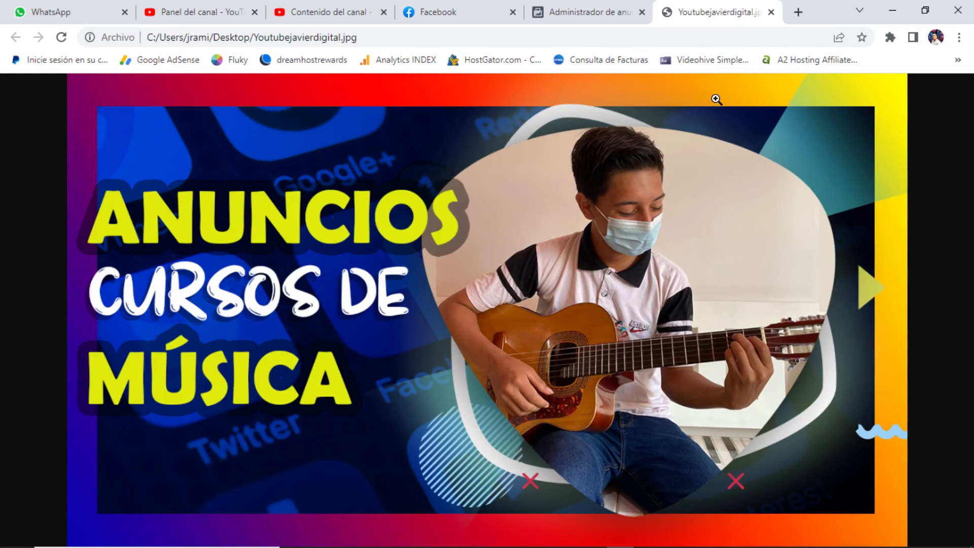
click(200, 6)
click(347, 7)
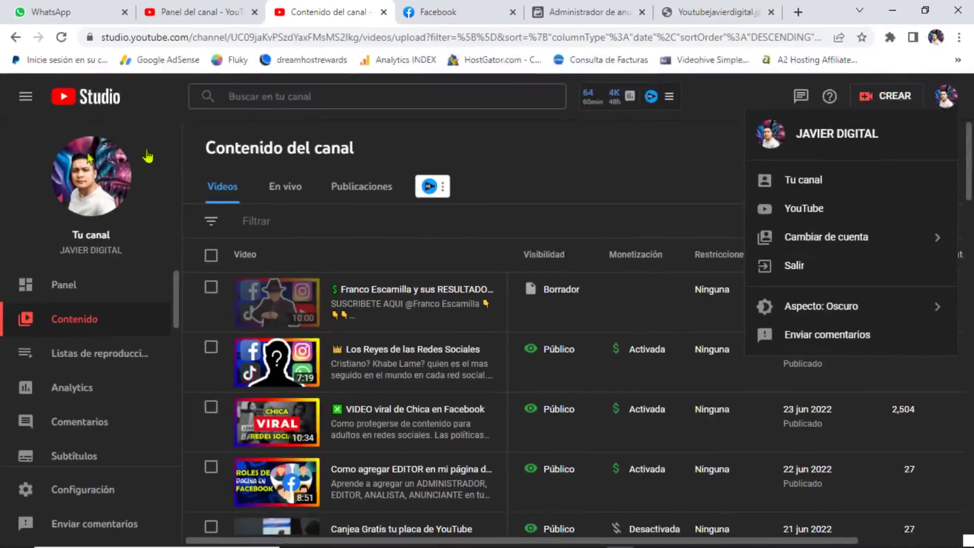
click(674, 534)
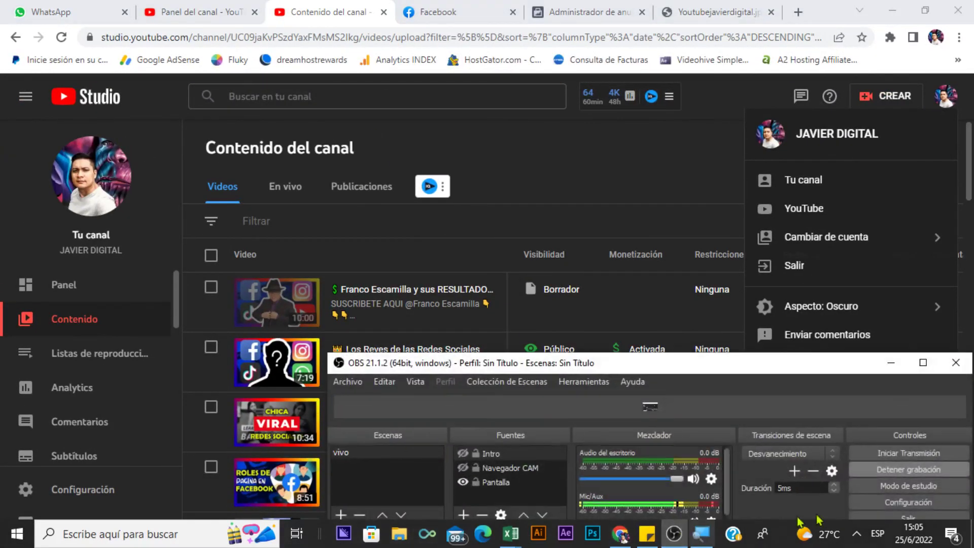